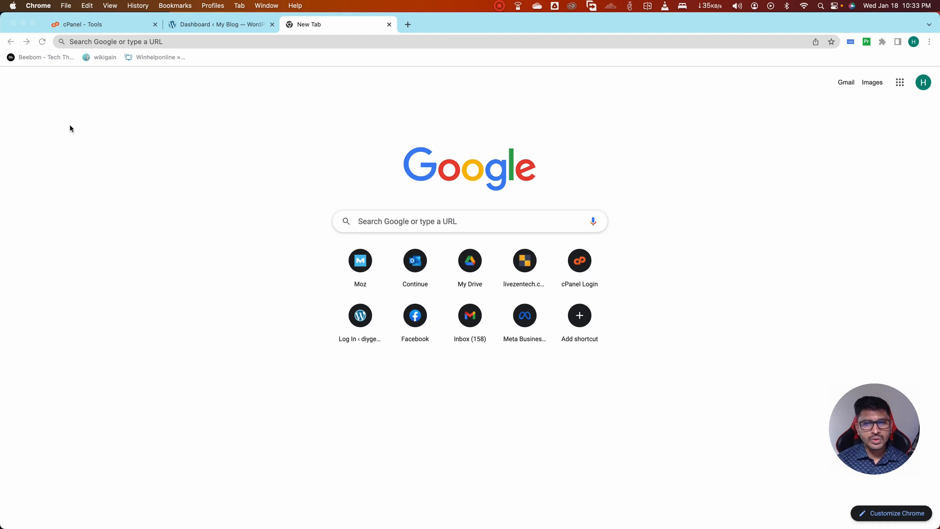
# Search Google for "windows 11 in install mac m1"
pyautogui.click(396, 221)
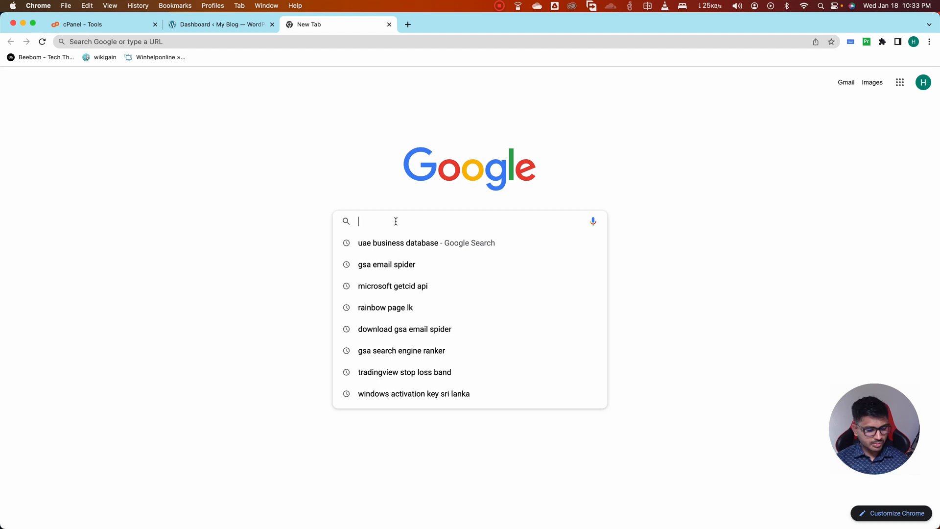
pyautogui.write('window')
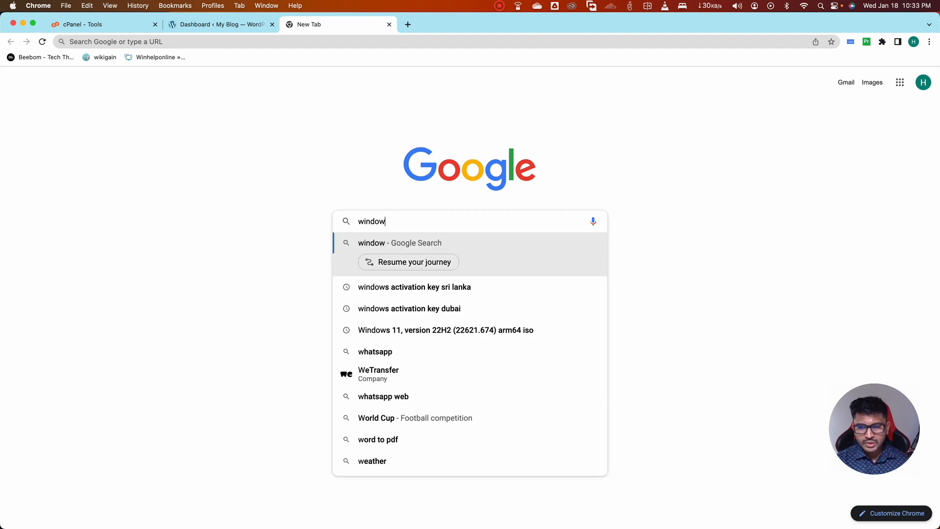
pyautogui.write('s 11 in insta')
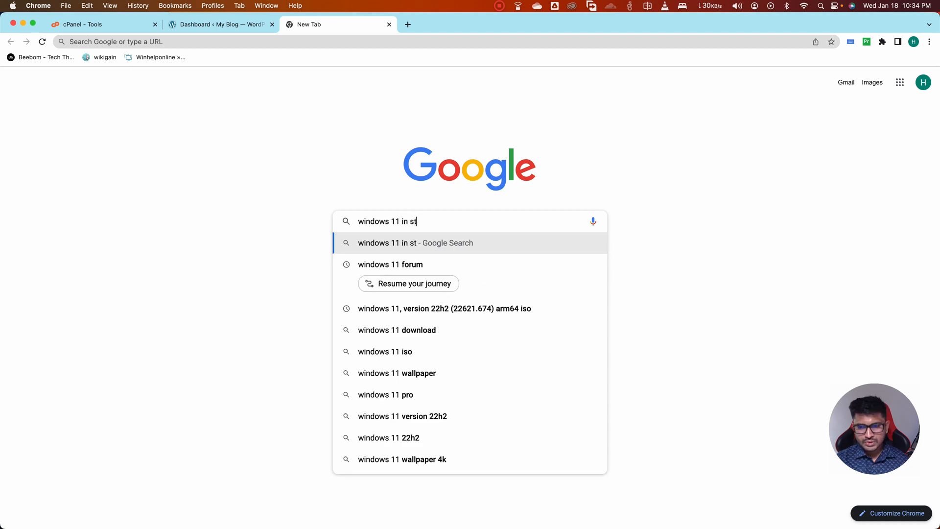
pyautogui.write('ll mac m1')
pyautogui.press('Return')
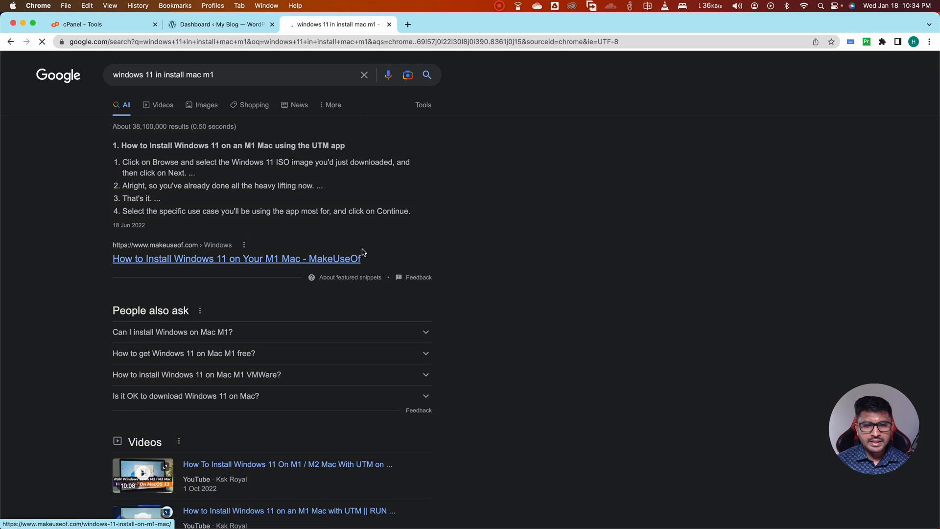
# Open the Parallels article "Install Windows on a Mac with Apple M-series chip" from the results in a new tab and switch to it
pyautogui.scroll(-3, 456, 237)
pyautogui.scroll(-10, 456, 237)
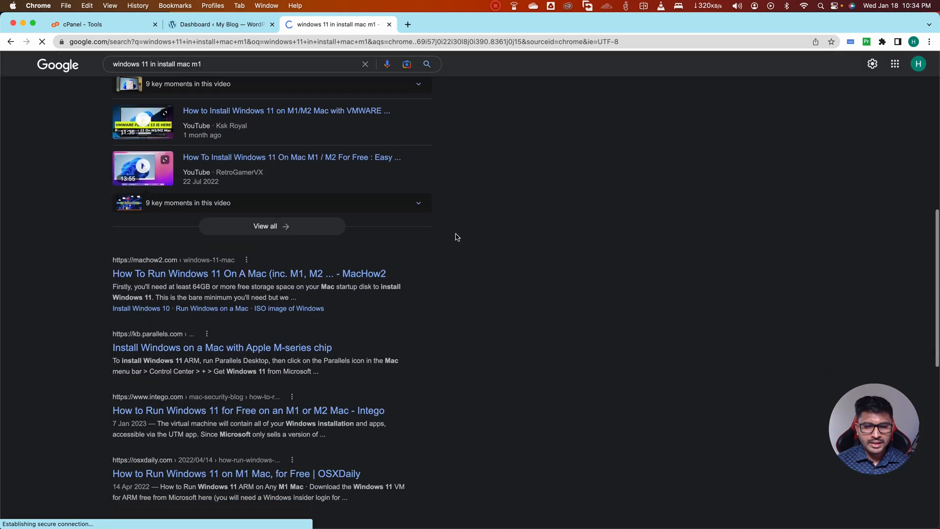
pyautogui.scroll(-4, 455, 237)
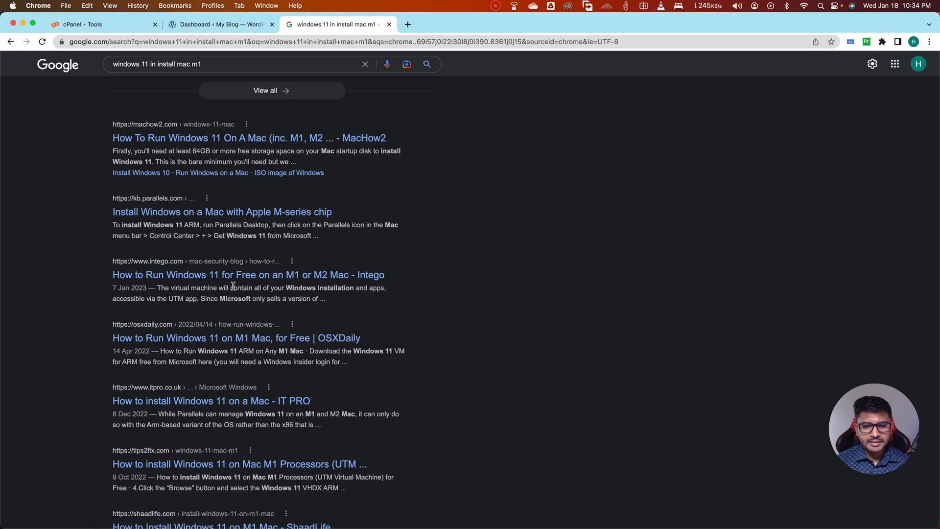
pyautogui.rightClick(195, 211)
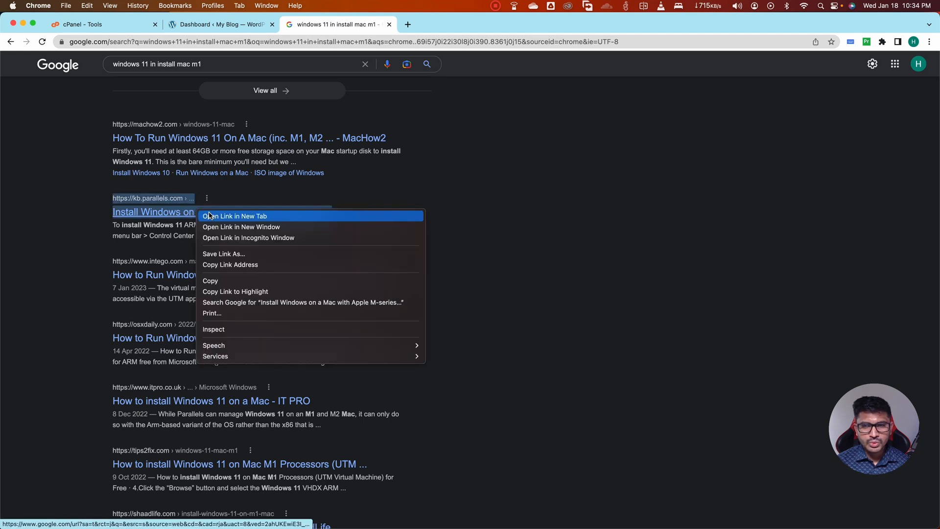
pyautogui.click(211, 214)
pyautogui.click(436, 25)
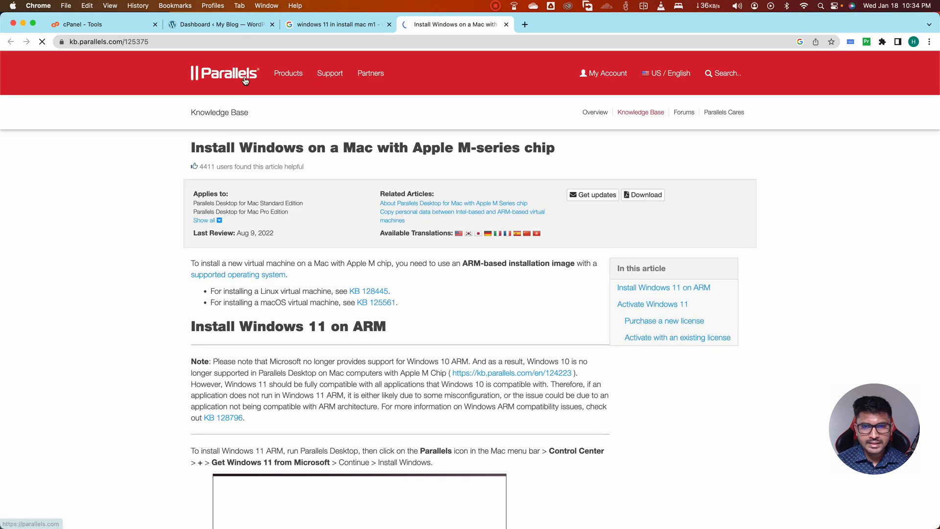
# Go to the Parallels home page and show the purchase options for Parallels Desktop for Mac
pyautogui.click(245, 80)
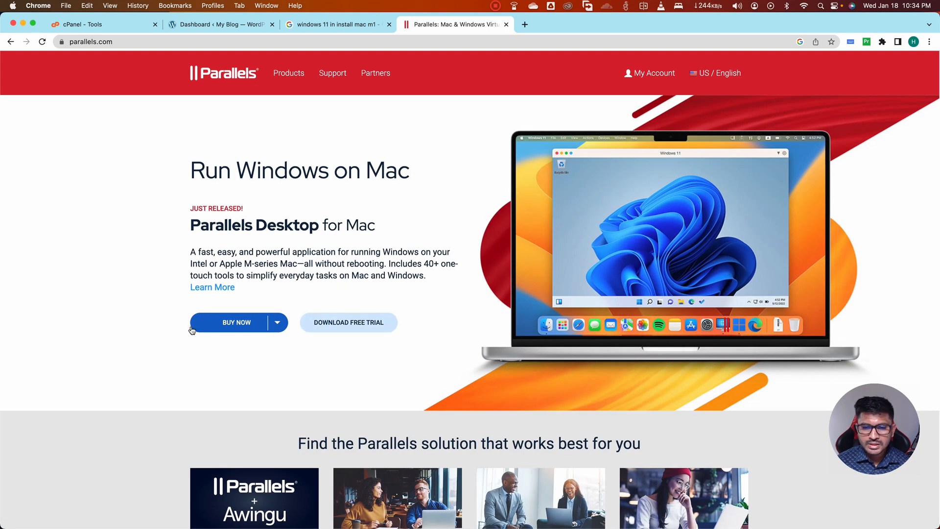
pyautogui.scroll(-2, 264, 326)
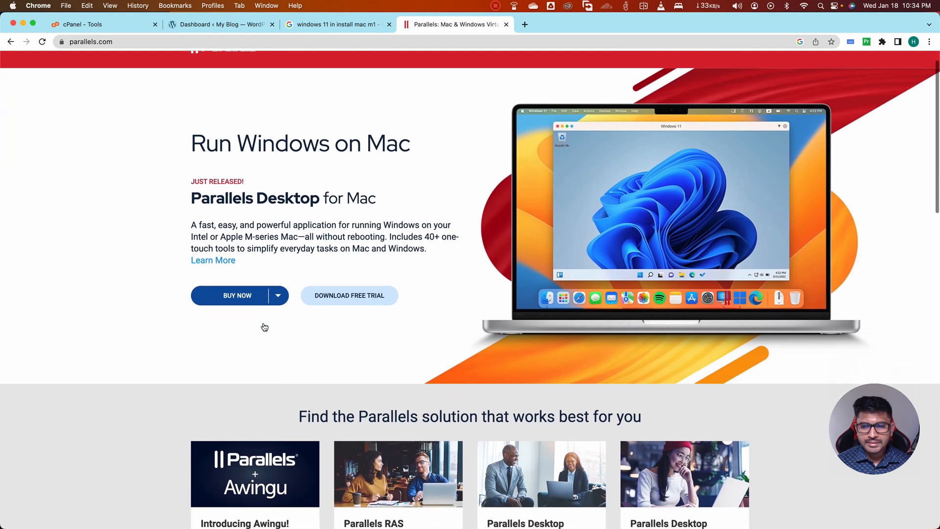
pyautogui.click(251, 284)
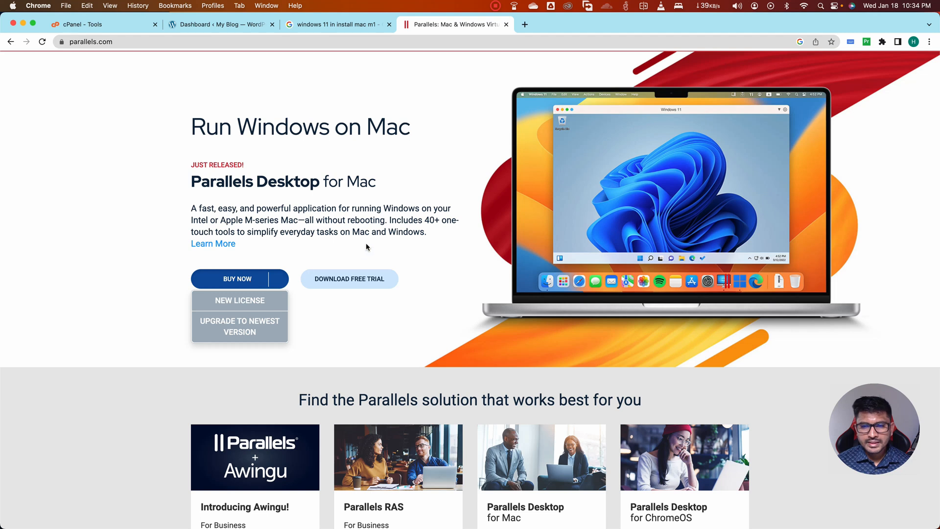
pyautogui.scroll(2, 366, 247)
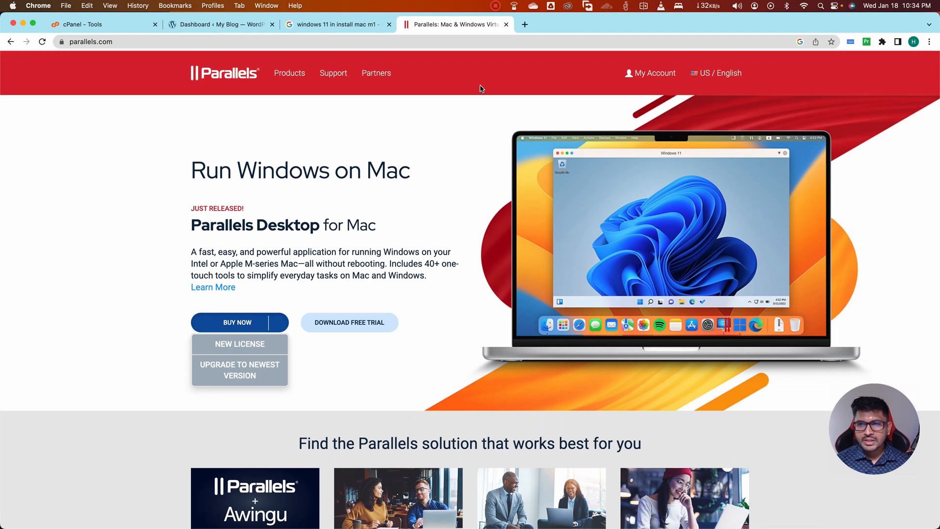
# Search Google for "utm mac" in a new tab and open the UTM Virtual machines for Mac website
pyautogui.click(525, 25)
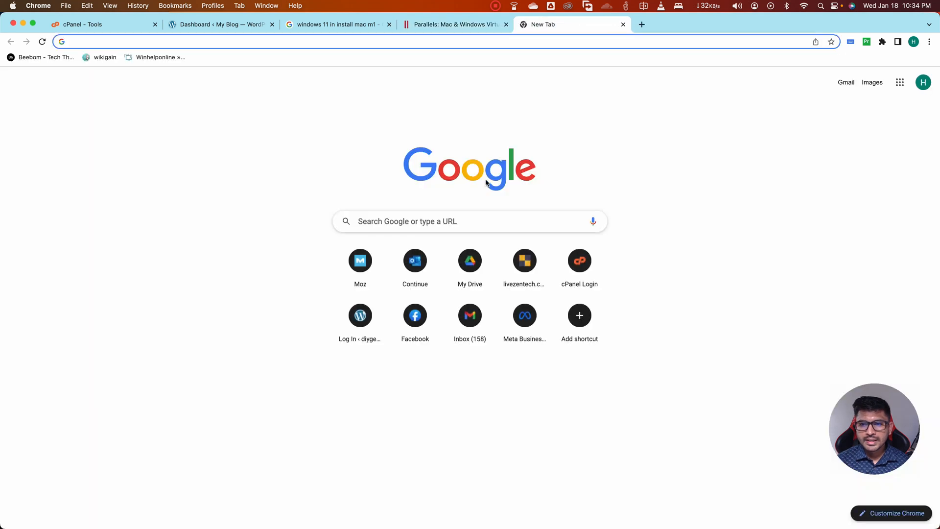
pyautogui.click(408, 222)
pyautogui.write('utm')
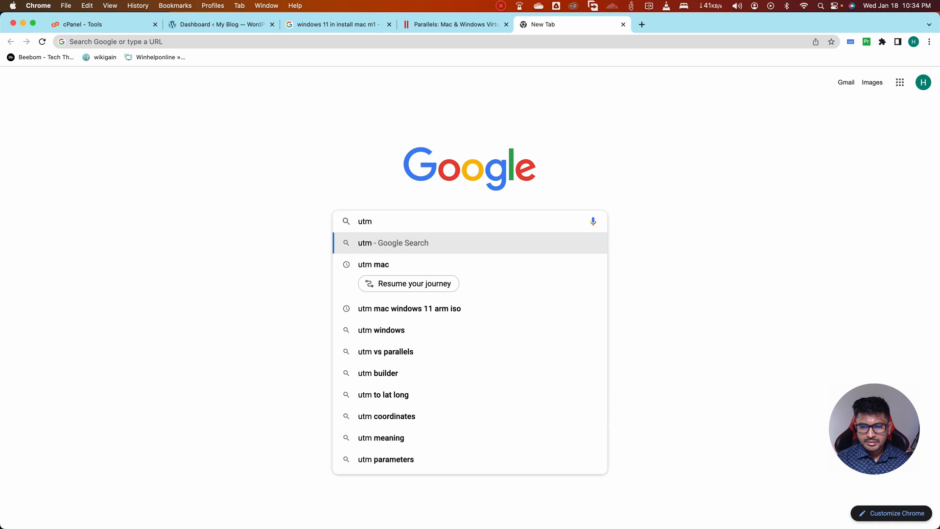
pyautogui.press('Down')
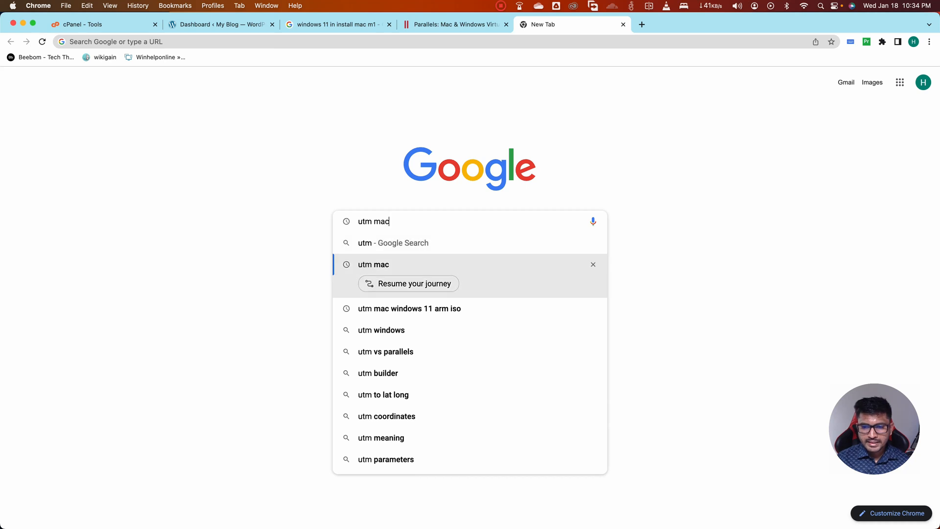
pyautogui.press('Return')
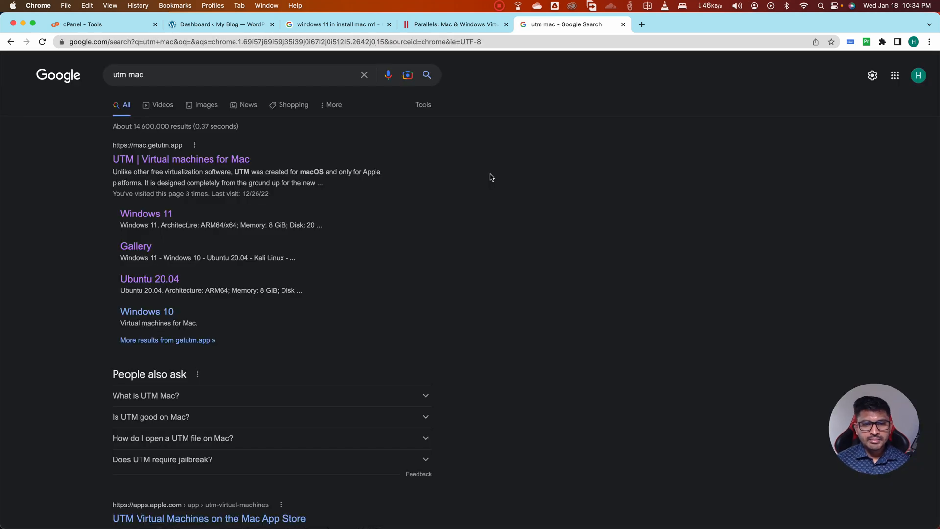
pyautogui.click(179, 160)
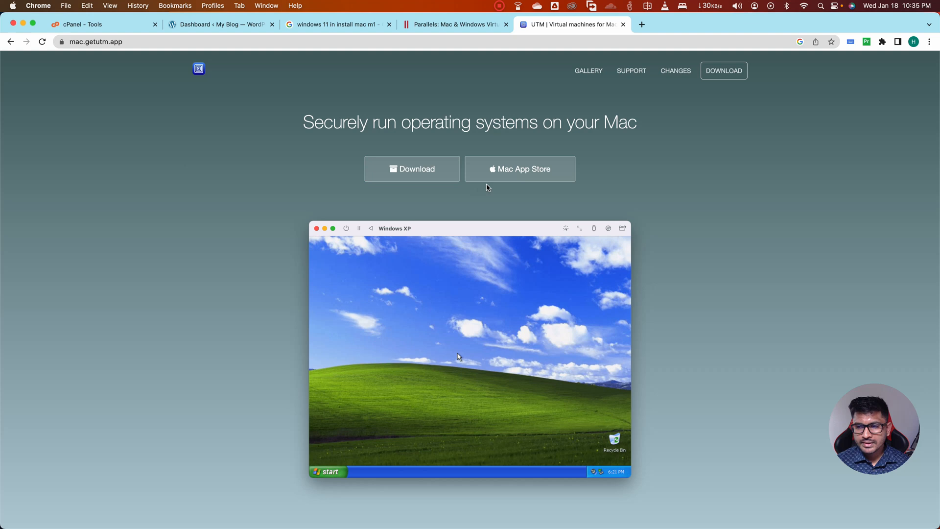
# Open the UTM Virtual Machines listing in the Mac App Store application
pyautogui.click(515, 170)
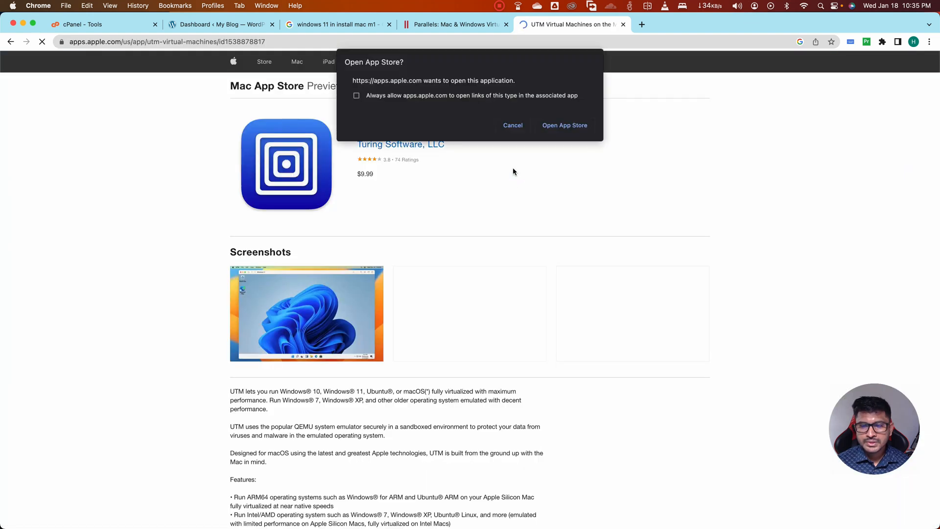
pyautogui.click(570, 128)
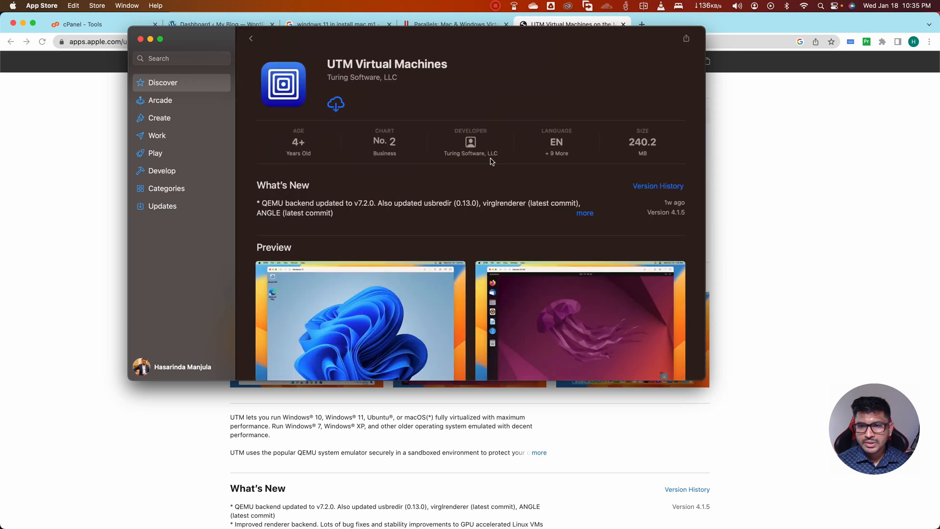
# Return to the UTM website in Chrome and request the direct download of UTM
pyautogui.click(553, 25)
pyautogui.click(11, 41)
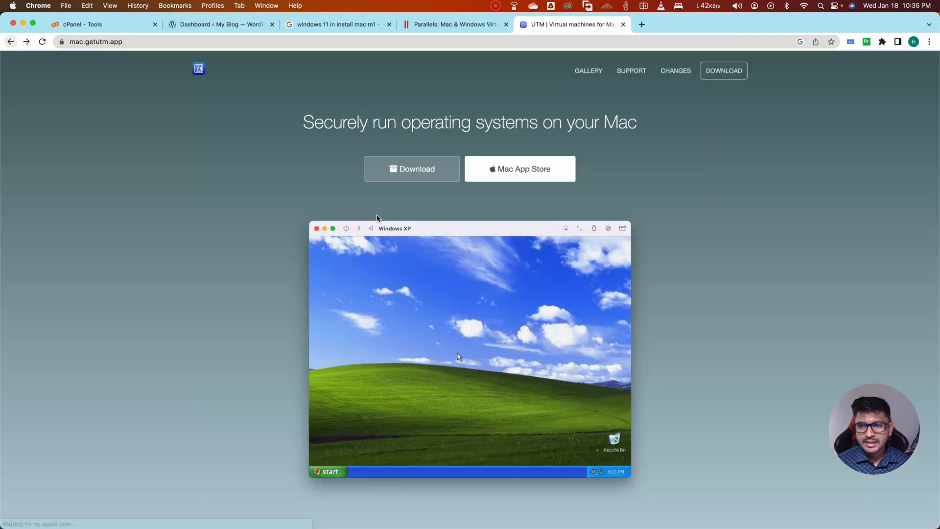
pyautogui.click(410, 173)
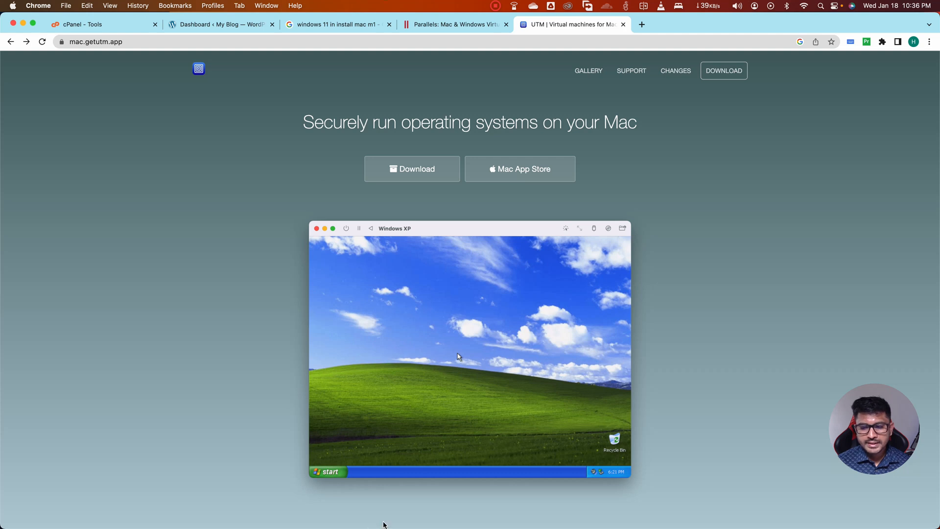
# Find UTM among the installed applications, launch it and reposition its window over the browser page
pyautogui.moveTo(434, 526)
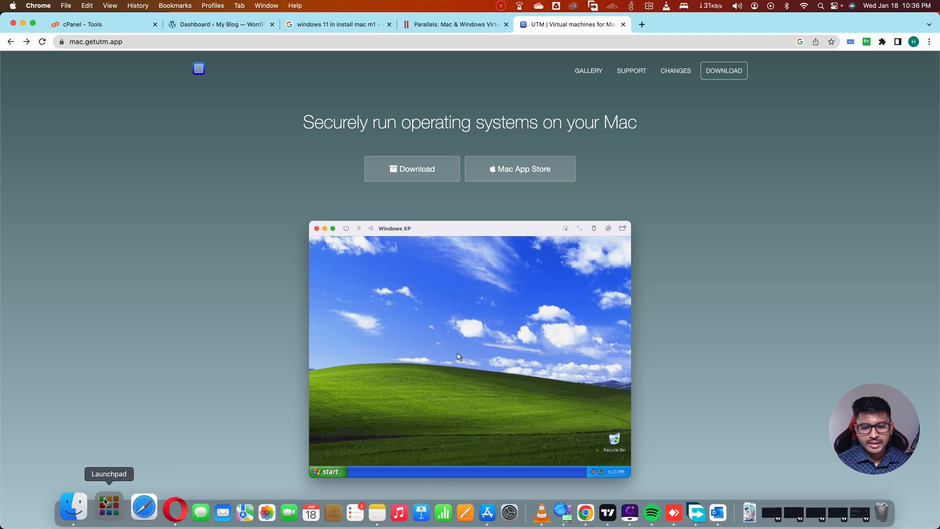
pyautogui.click(107, 509)
pyautogui.write('utm')
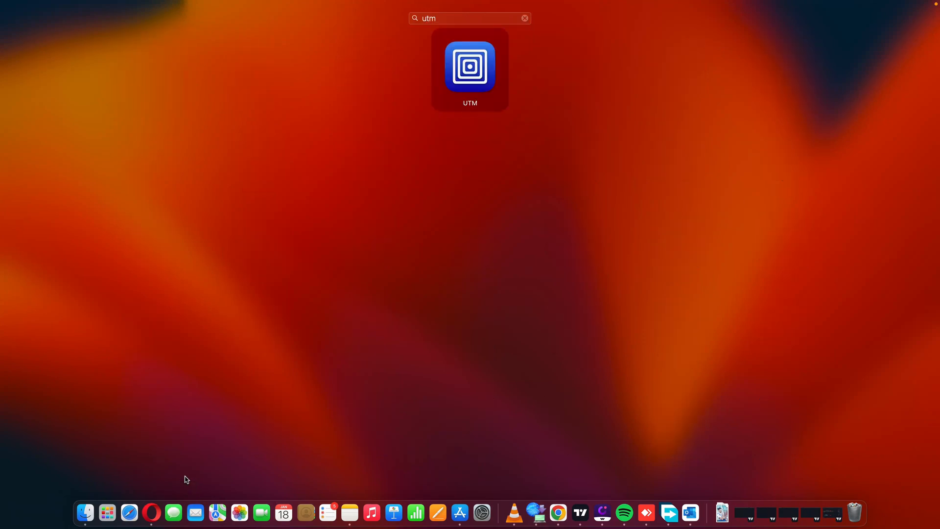
pyautogui.press('Return')
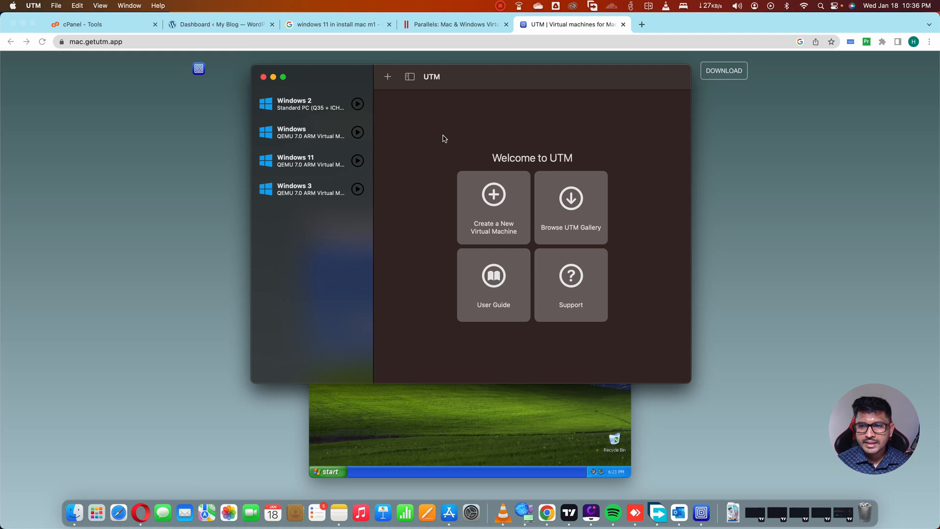
pyautogui.moveTo(495, 80); pyautogui.dragTo(439, 114)
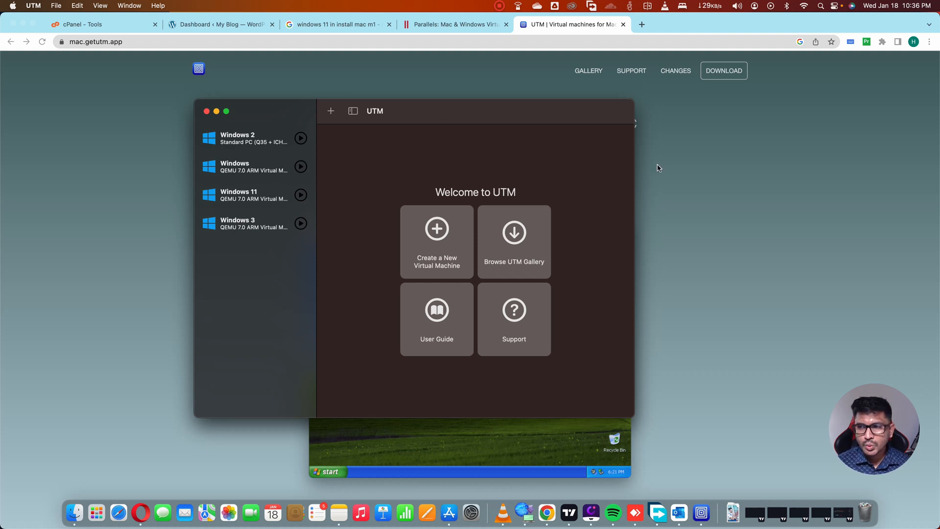
# Return to the UTM website and look through the operating systems offered in its gallery
pyautogui.click(687, 147)
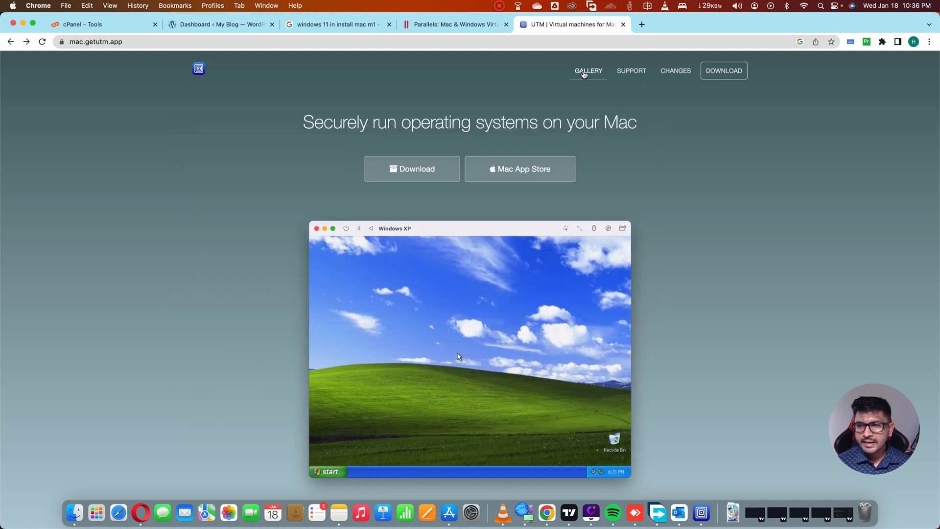
pyautogui.click(584, 74)
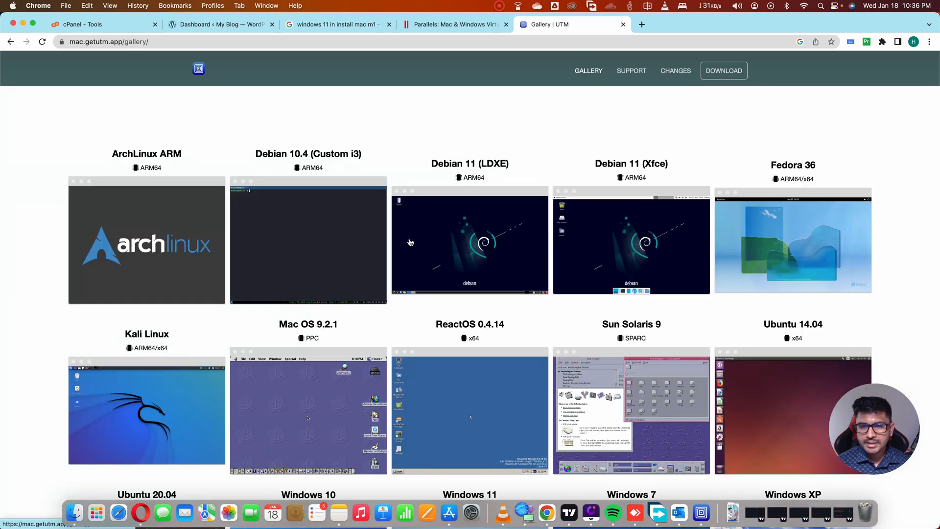
pyautogui.scroll(-5, 724, 246)
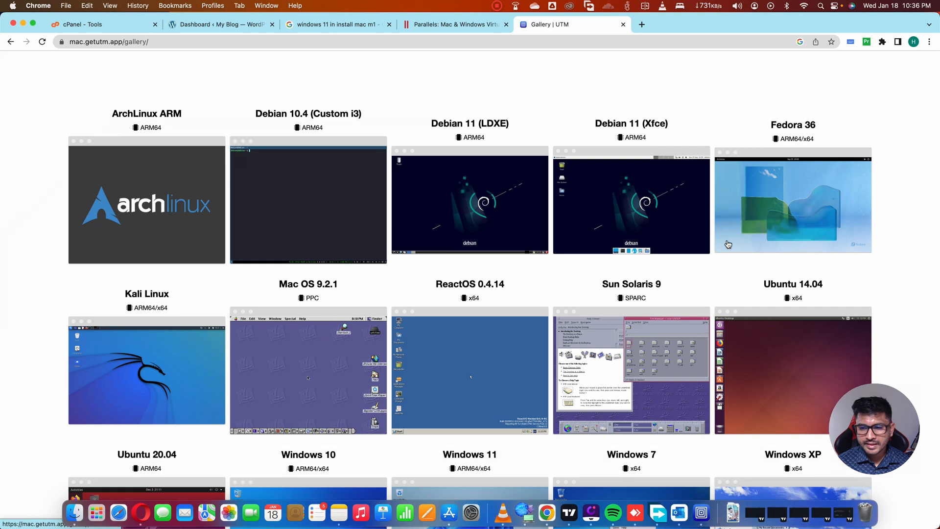
pyautogui.scroll(-1, 723, 244)
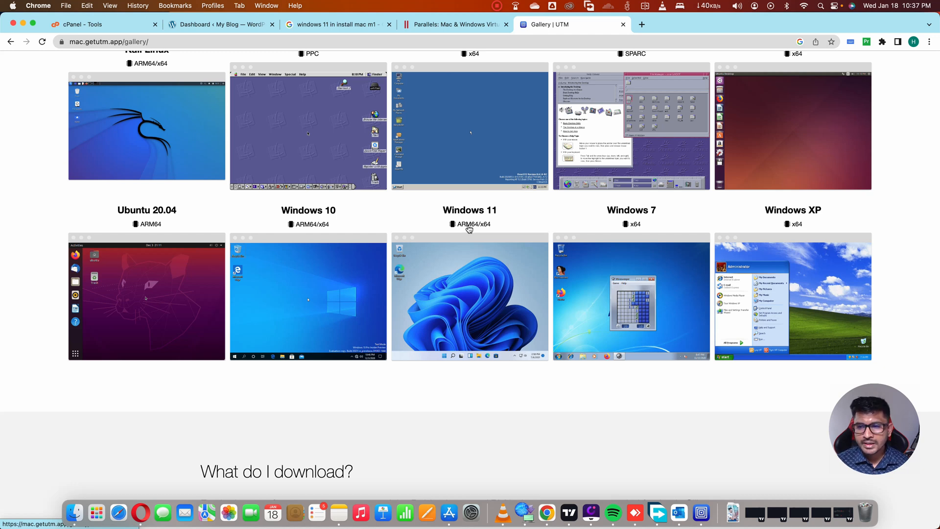
pyautogui.scroll(2, 468, 234)
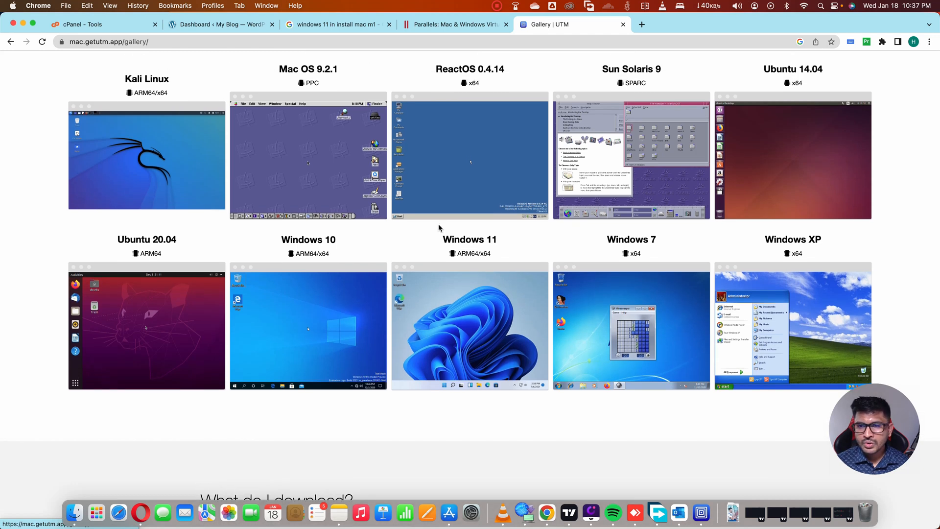
pyautogui.scroll(3, 147, 122)
pyautogui.scroll(10, 155, 138)
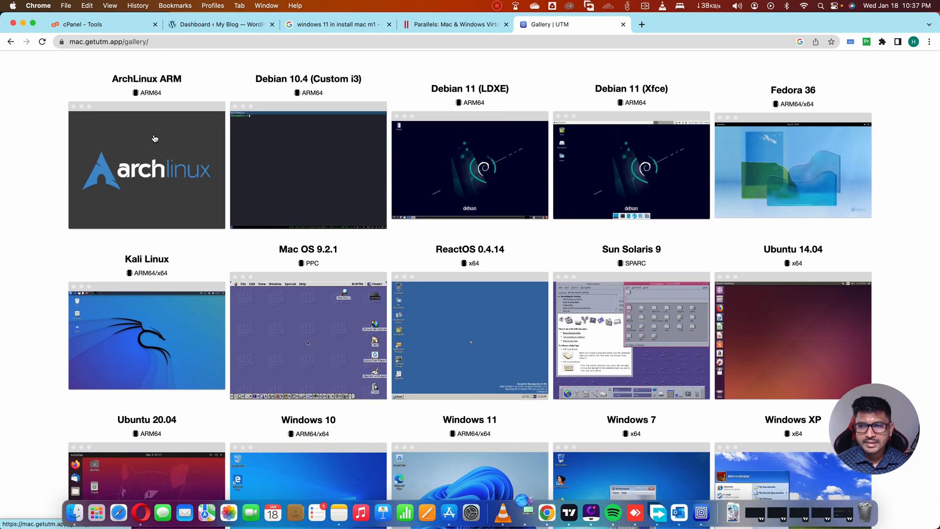
# Open the guide for the gallery's Windows 11 entry and follow its UUP dump (Windows 11 22H2) download link
pyautogui.scroll(-10, 155, 138)
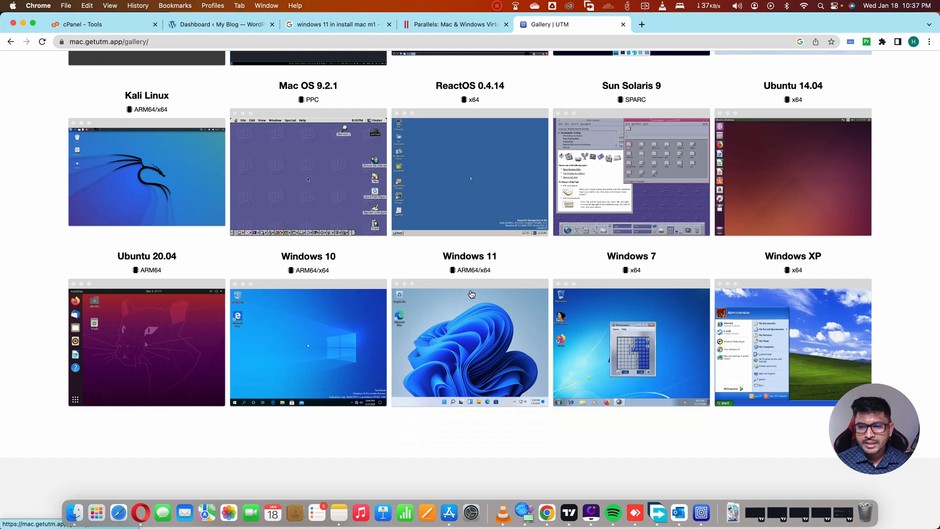
pyautogui.click(481, 321)
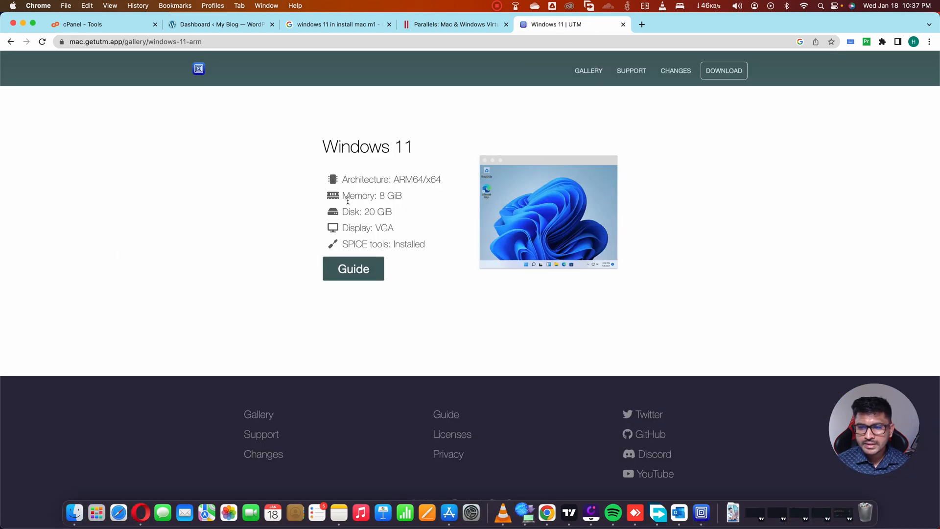
pyautogui.click(341, 269)
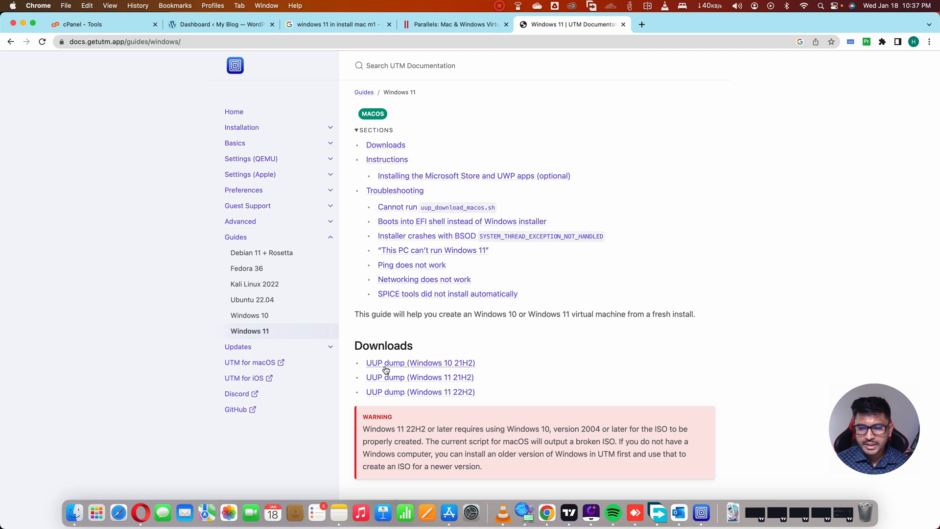
pyautogui.click(407, 395)
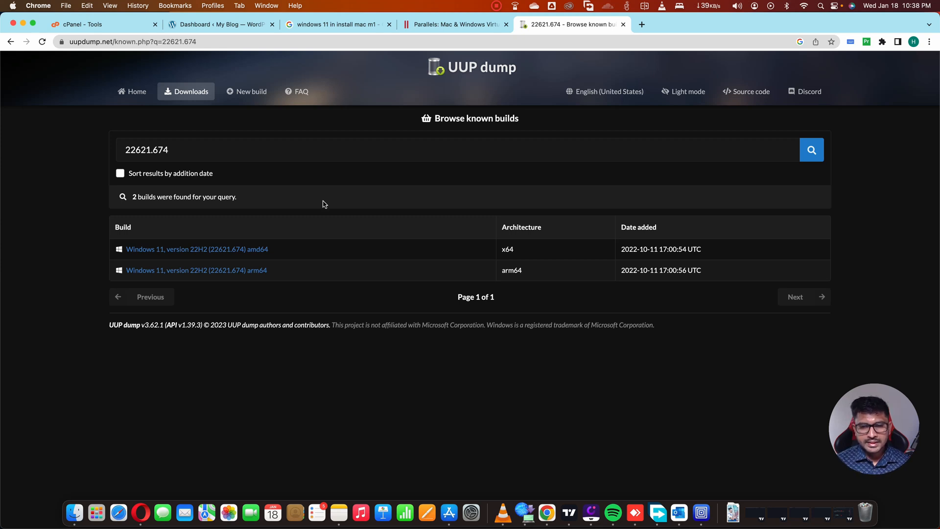
# Choose the Windows 11 22H2 arm64 build in English (United States) with only the Windows Pro edition and continue to the summary
pyautogui.click(200, 272)
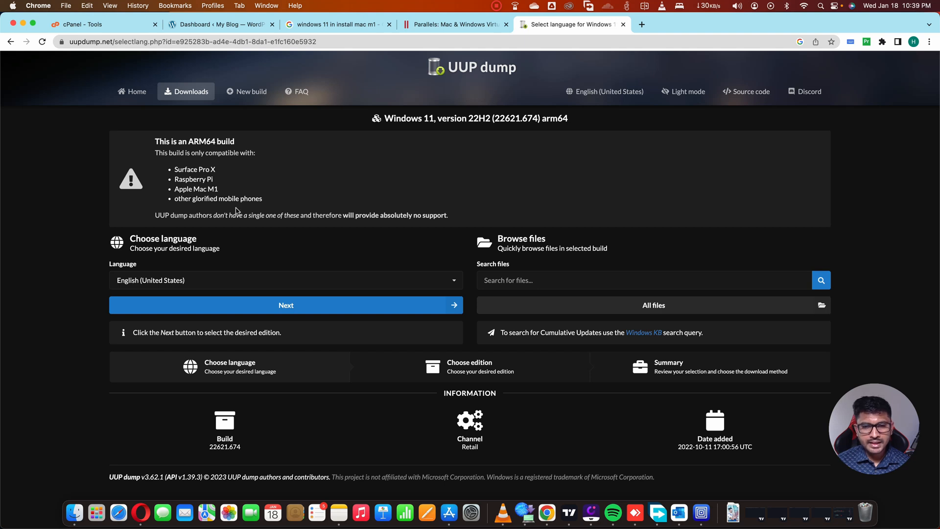
pyautogui.click(292, 307)
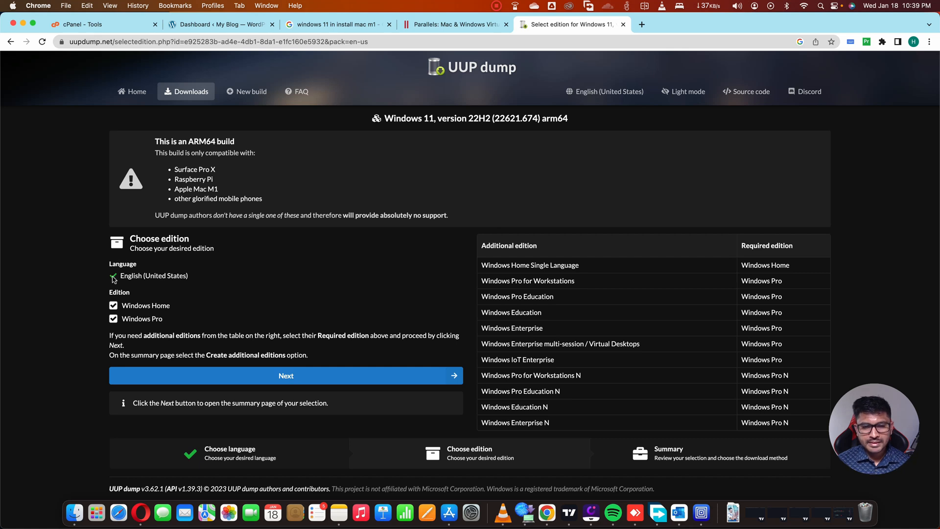
pyautogui.click(112, 315)
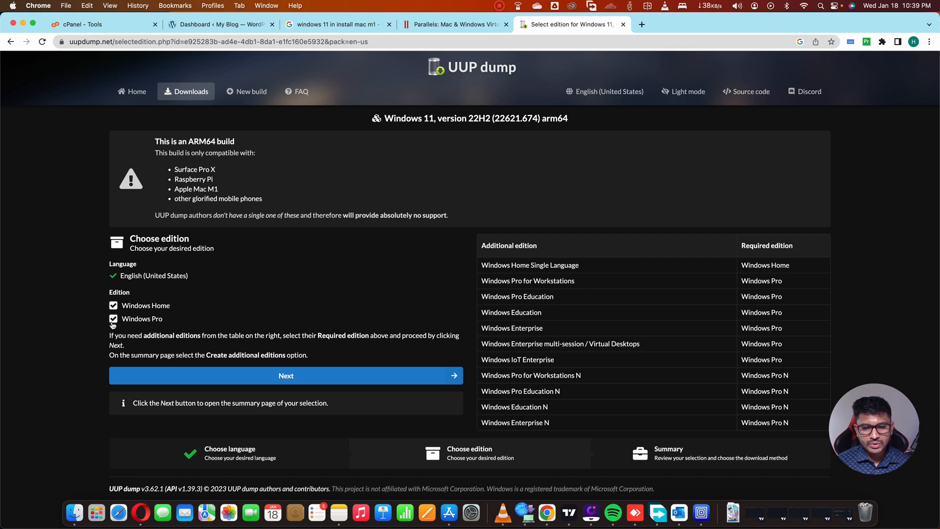
pyautogui.click(113, 306)
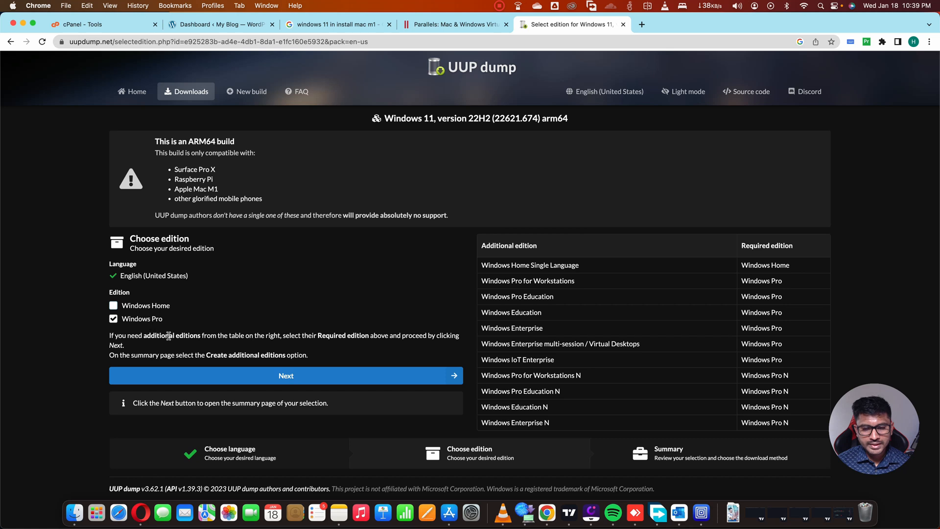
pyautogui.click(251, 376)
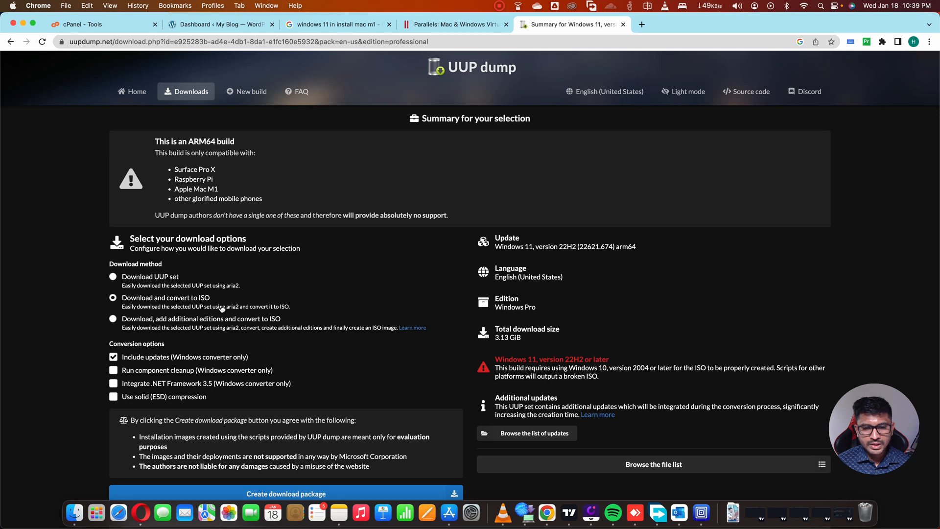
# Create the download package with the Download and convert to ISO method, then unpack it and open the extracted folder
pyautogui.scroll(-2, 234, 309)
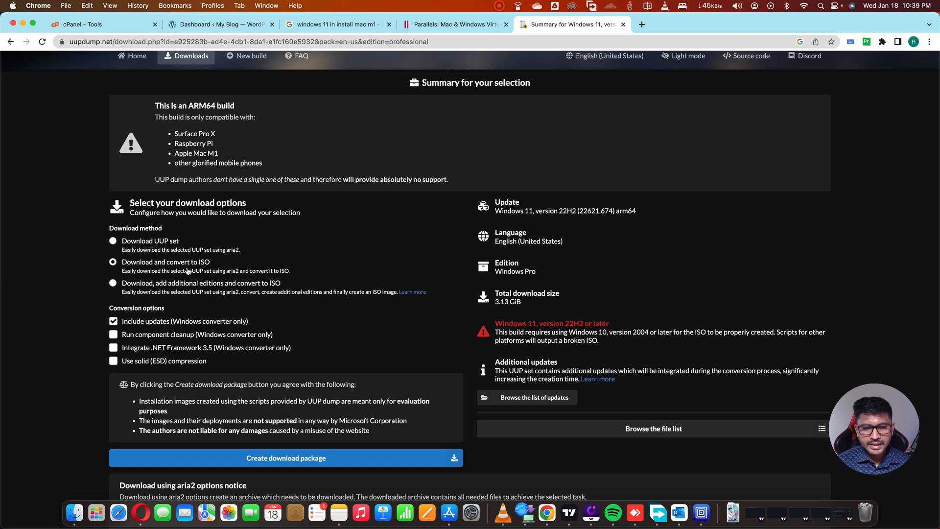
pyautogui.click(253, 459)
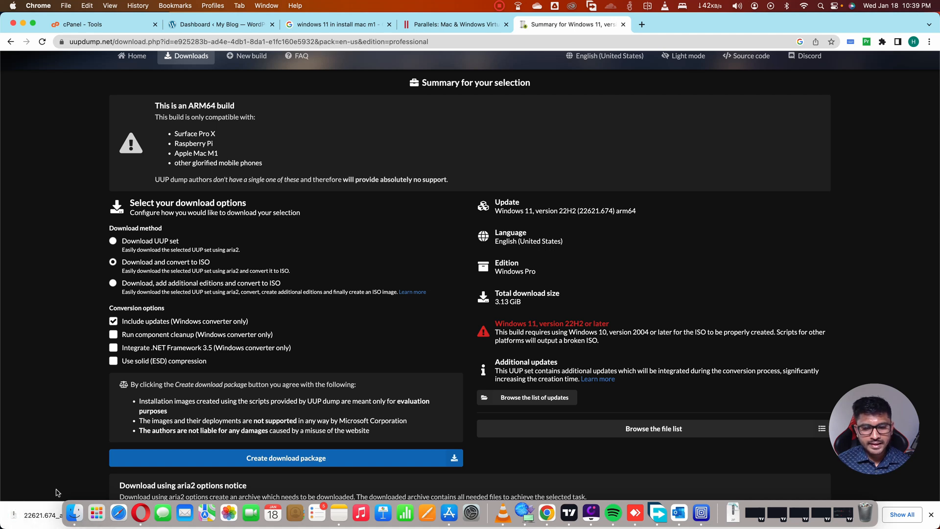
pyautogui.click(40, 512)
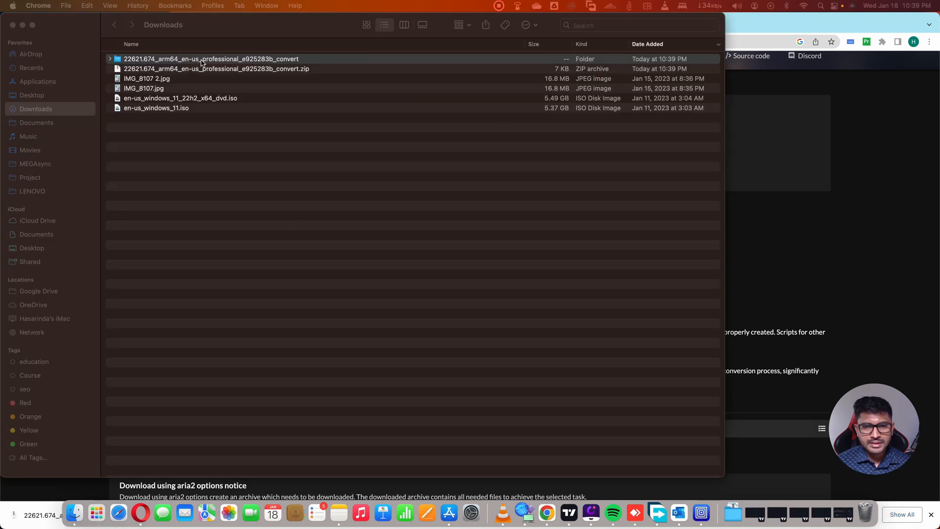
pyautogui.doubleClick(201, 59)
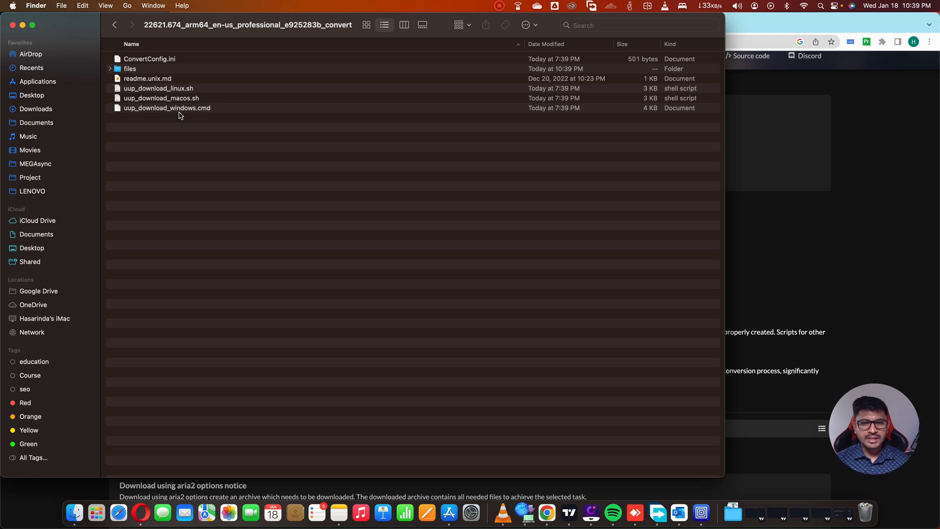
# Examine the package's download scripts for Windows, macOS and Linux
pyautogui.click(194, 110)
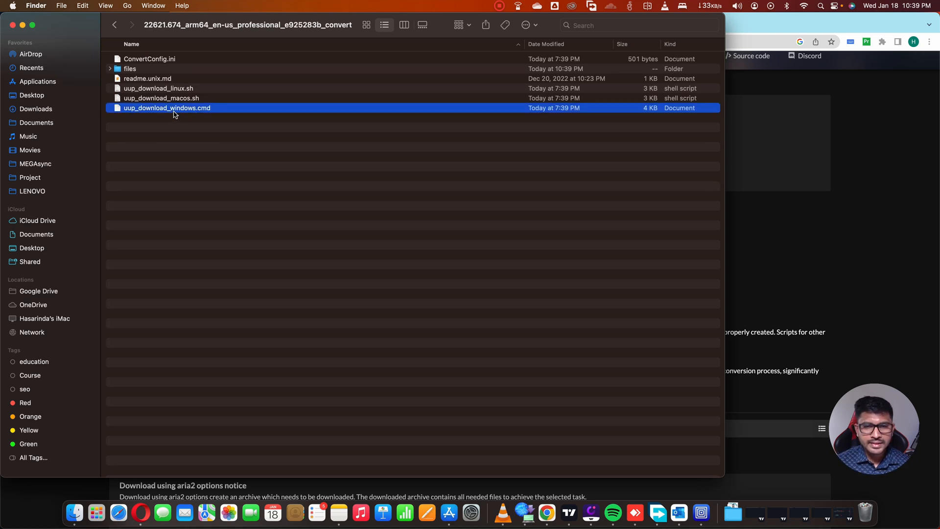
pyautogui.click(199, 100)
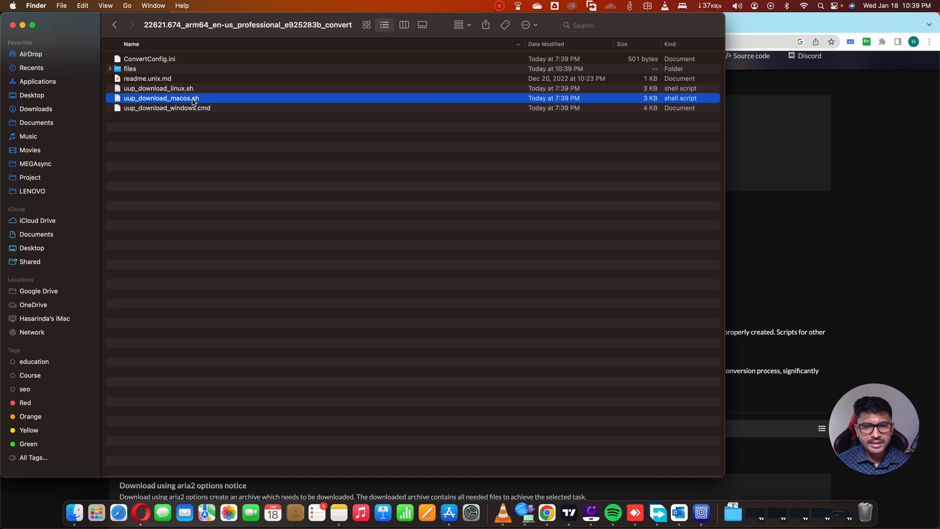
pyautogui.click(182, 91)
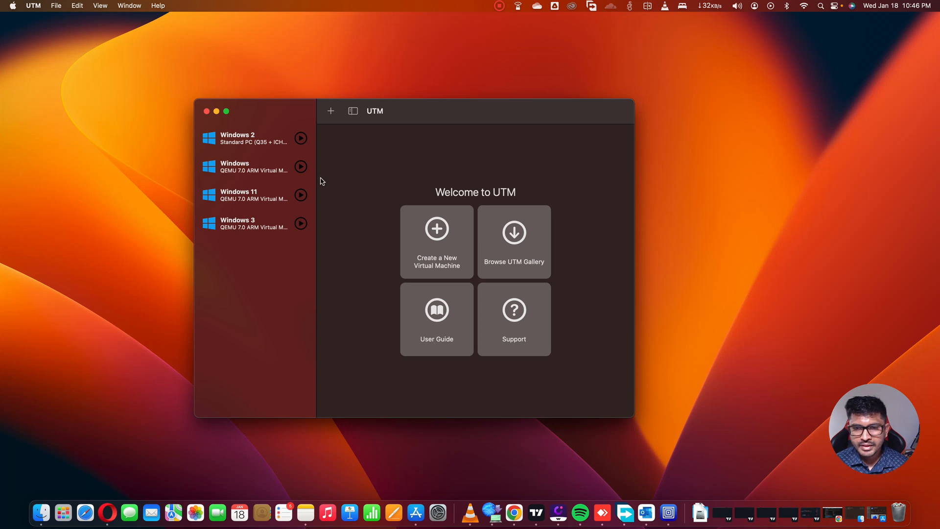
# Begin a new virtual machine in UTM using Virtualize, with Windows as its operating system
pyautogui.moveTo(408, 110); pyautogui.dragTo(421, 109)
pyautogui.click(343, 110)
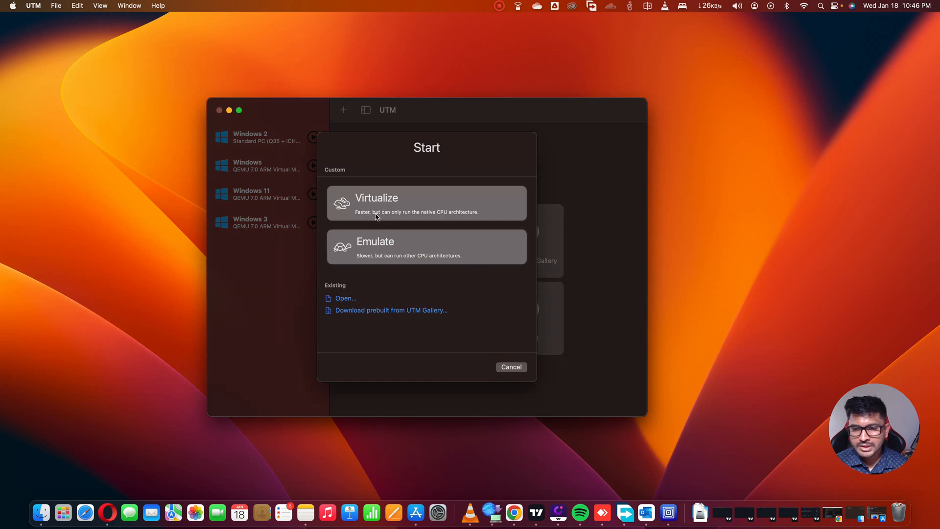
pyautogui.click(390, 211)
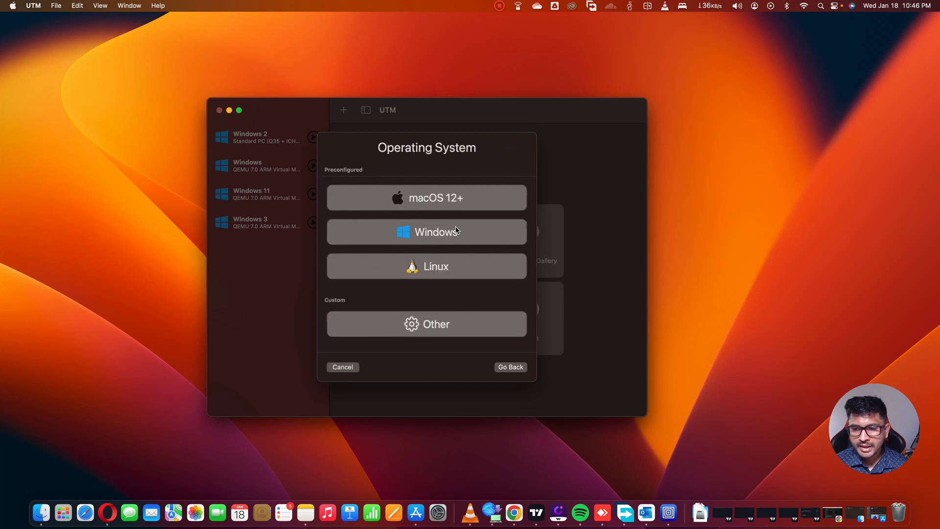
pyautogui.click(424, 237)
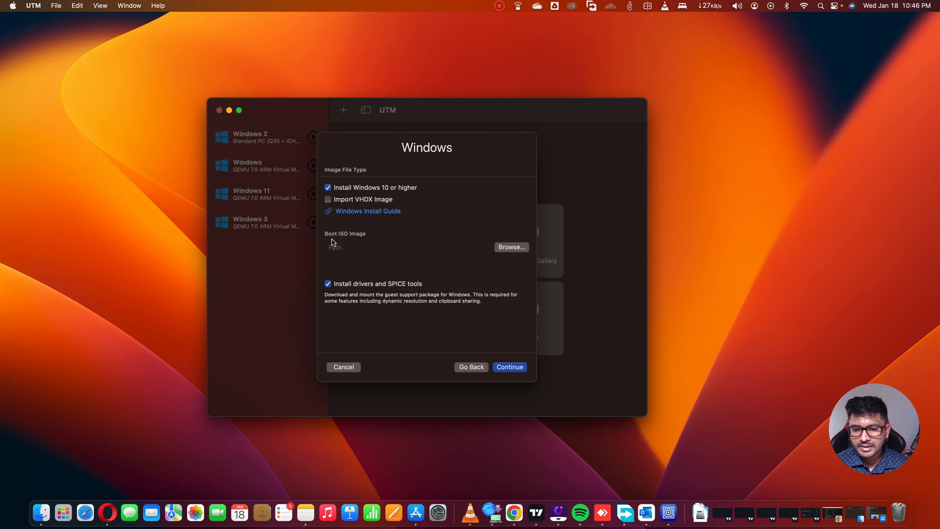
# Use Win11_22H2_English_x64v1.iso from Downloads as the boot ISO image, keeping the drivers and SPICE tools option on
pyautogui.click(513, 247)
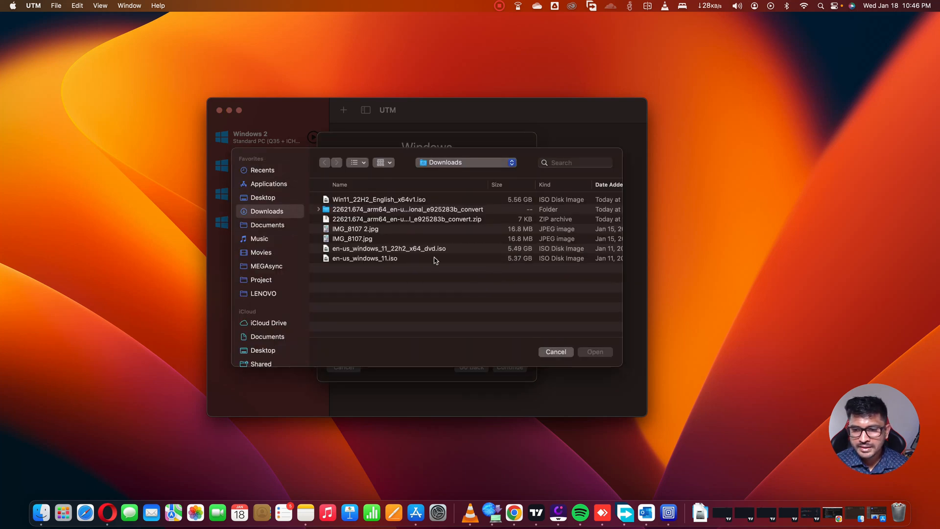
pyautogui.hscroll(2, 417, 267)
pyautogui.hscroll(-2, 416, 268)
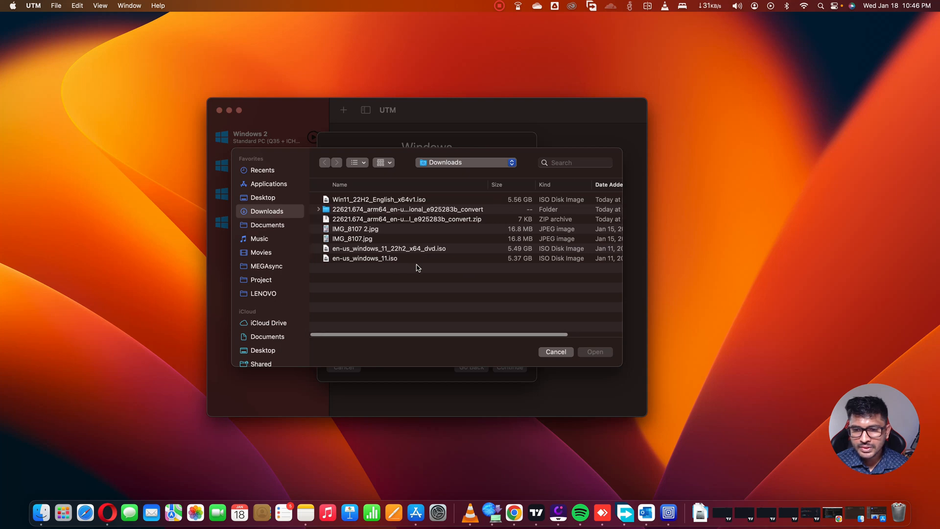
pyautogui.doubleClick(398, 201)
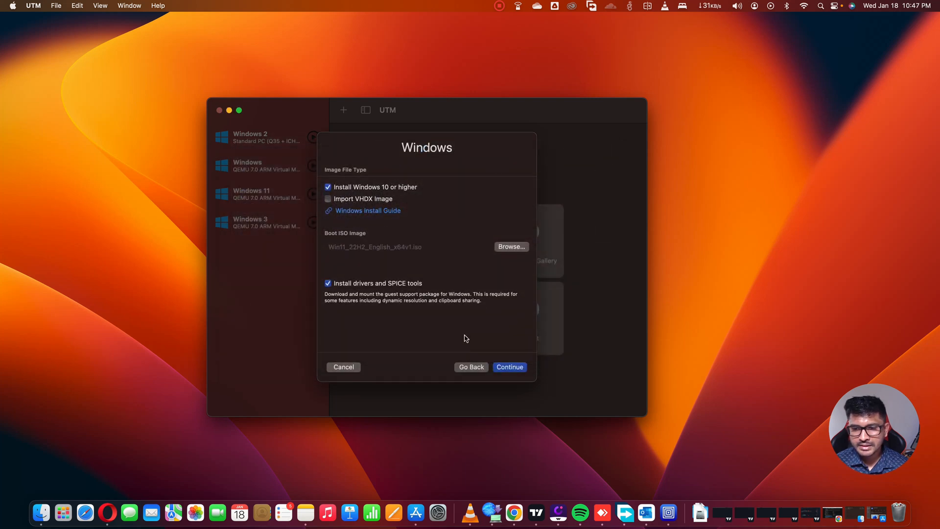
pyautogui.click(504, 368)
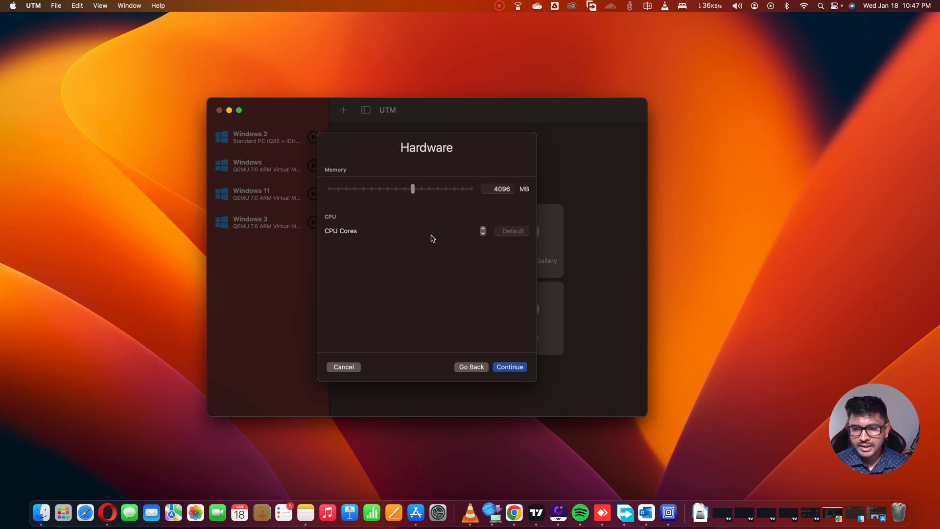
# Set the virtual machine to 2 CPU cores with 4096 MB of memory and accept the 64 GB drive size
pyautogui.click(483, 228)
pyautogui.click(483, 228)
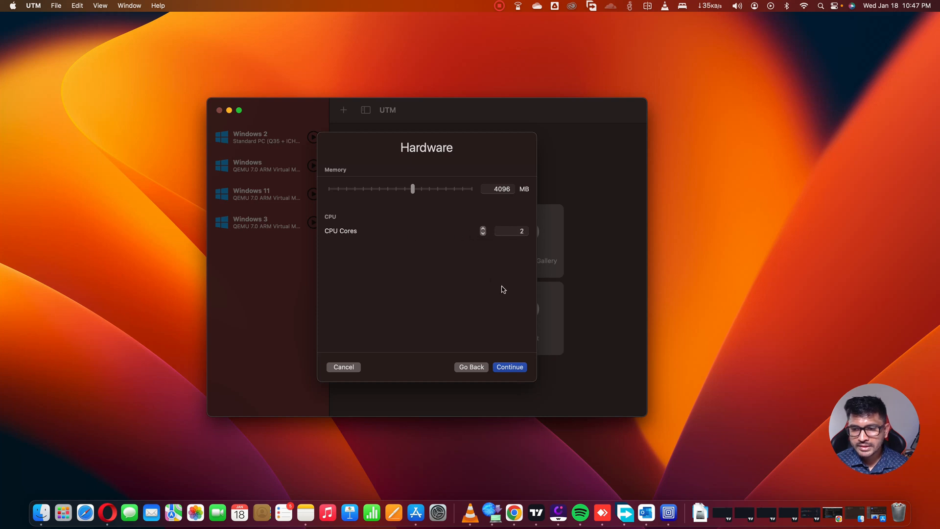
pyautogui.click(503, 371)
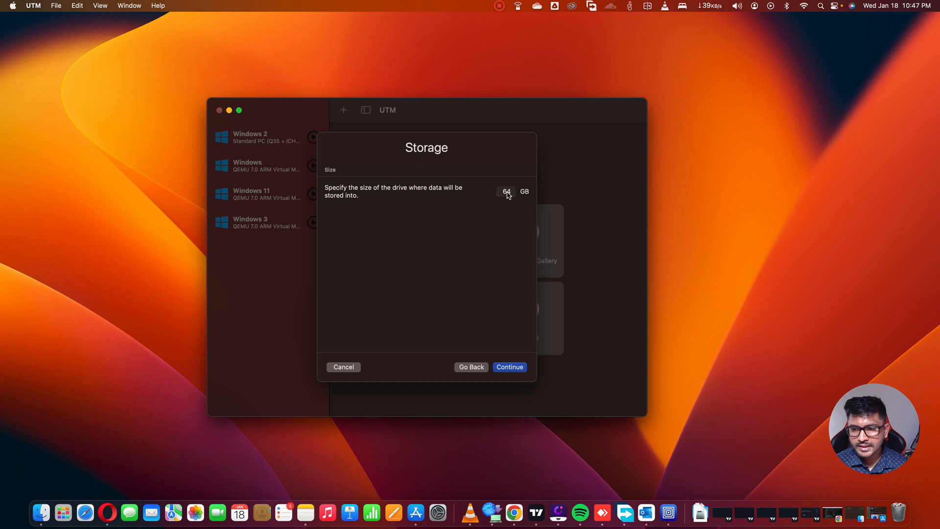
pyautogui.click(505, 367)
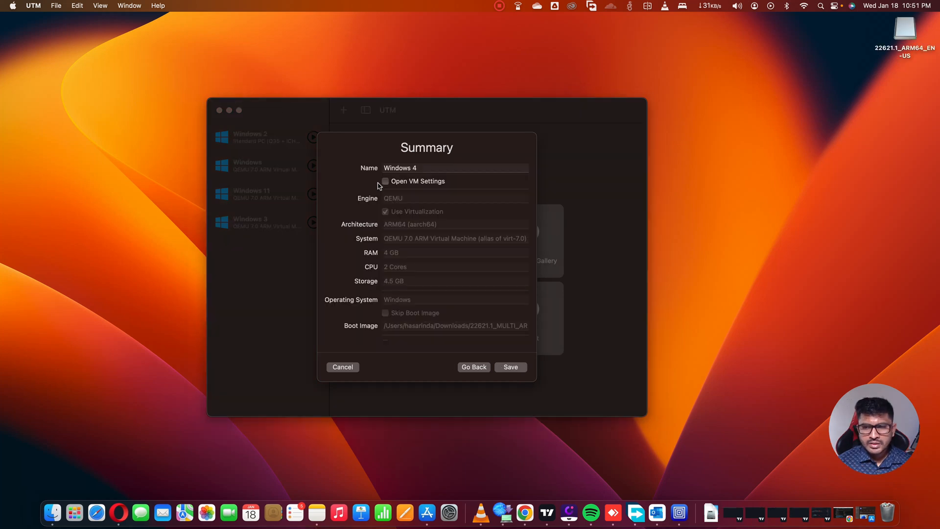
# Name the virtual machine "Windows 11 pro" and save it
pyautogui.click(433, 169)
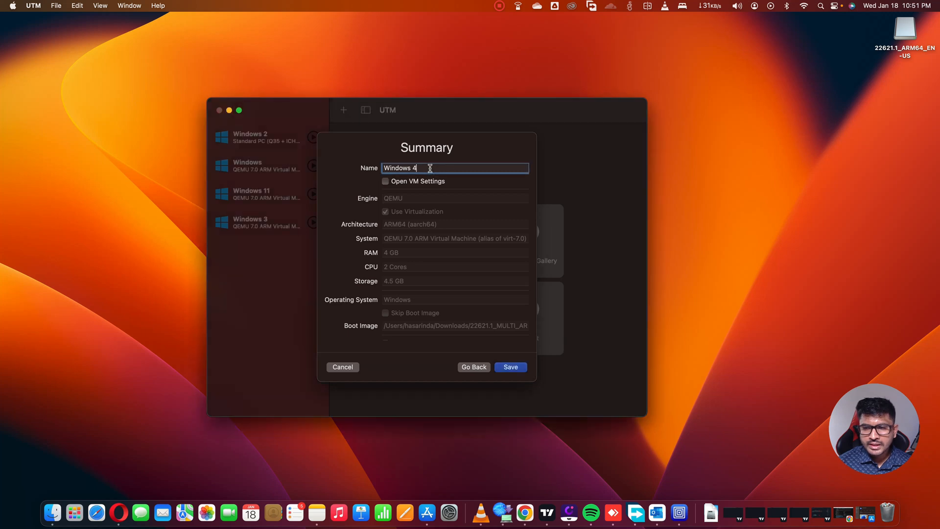
pyautogui.press('BackSpace')
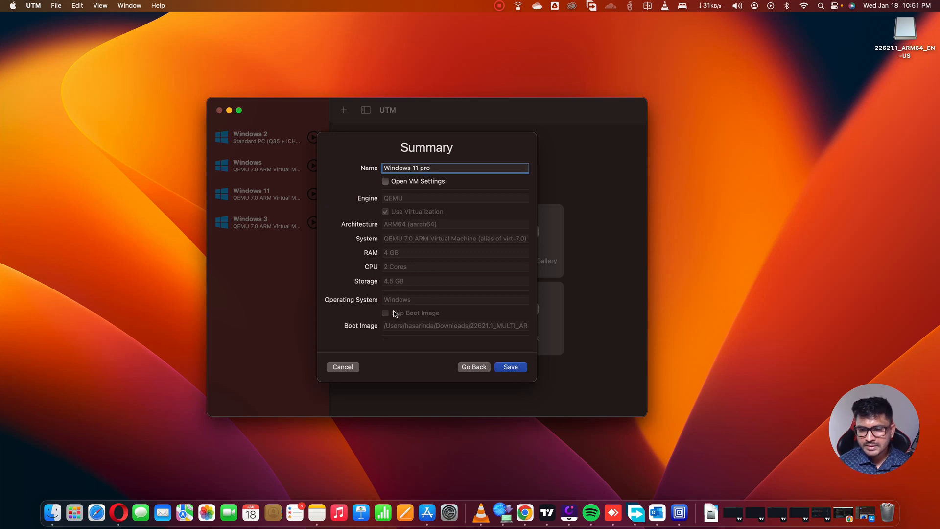
pyautogui.click(510, 368)
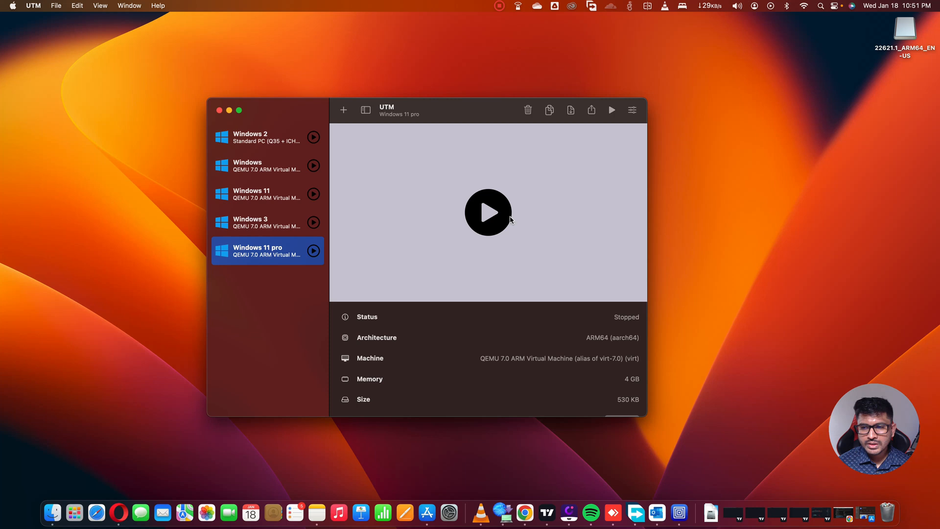
# Start the Windows 11 pro virtual machine, boot into Windows Setup and accept English (United States) with the US keyboard
pyautogui.click(482, 212)
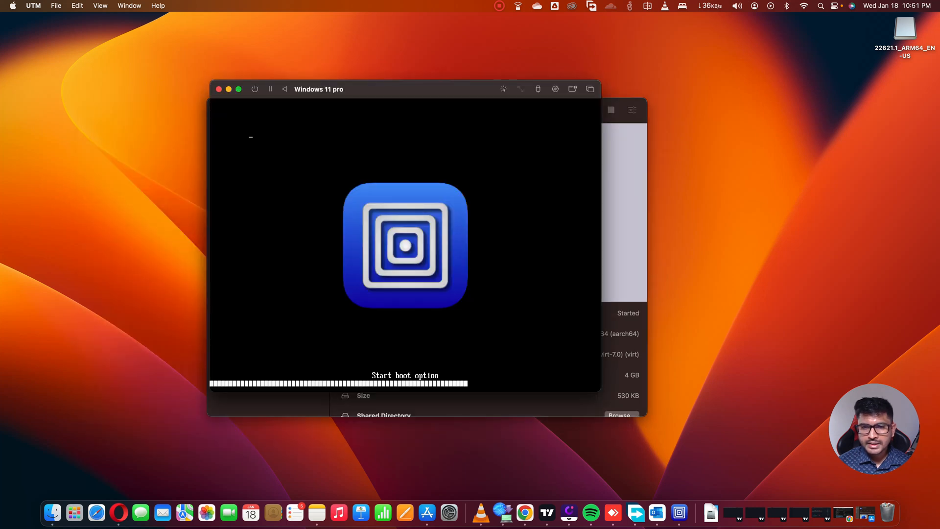
pyautogui.press('Return')
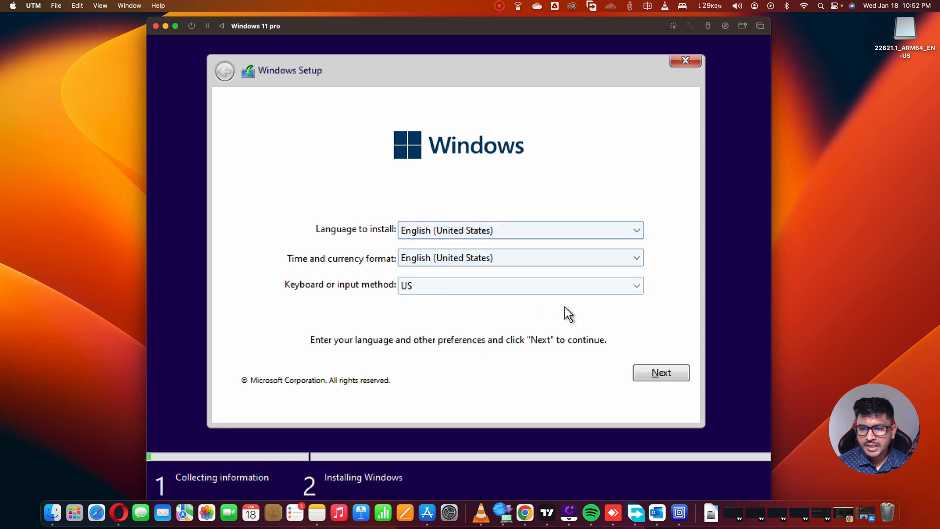
pyautogui.click(661, 375)
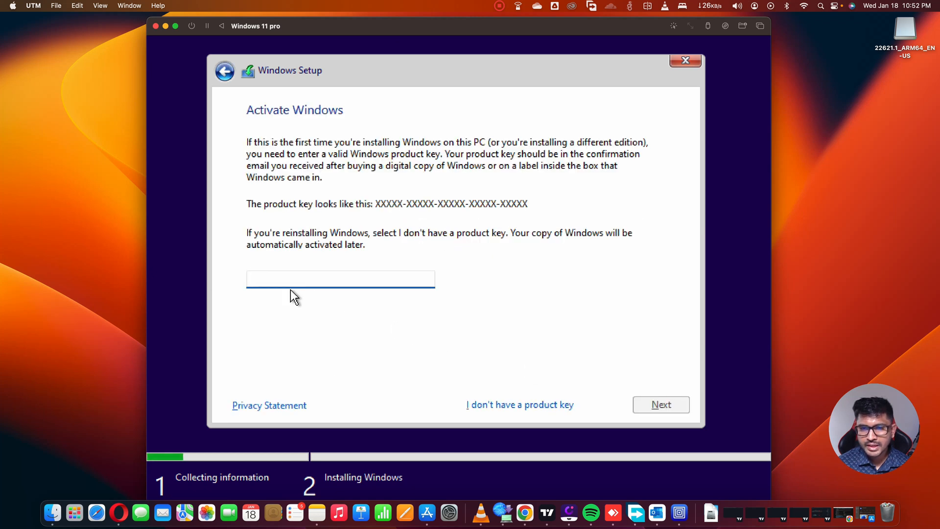
# Skip the product key and choose Windows 11 Professional as the operating system to install
pyautogui.click(513, 405)
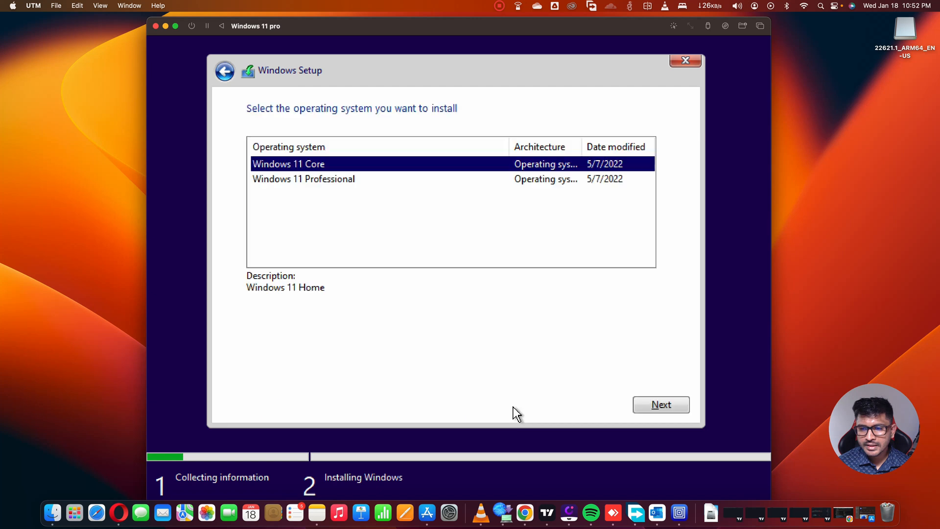
pyautogui.click(316, 189)
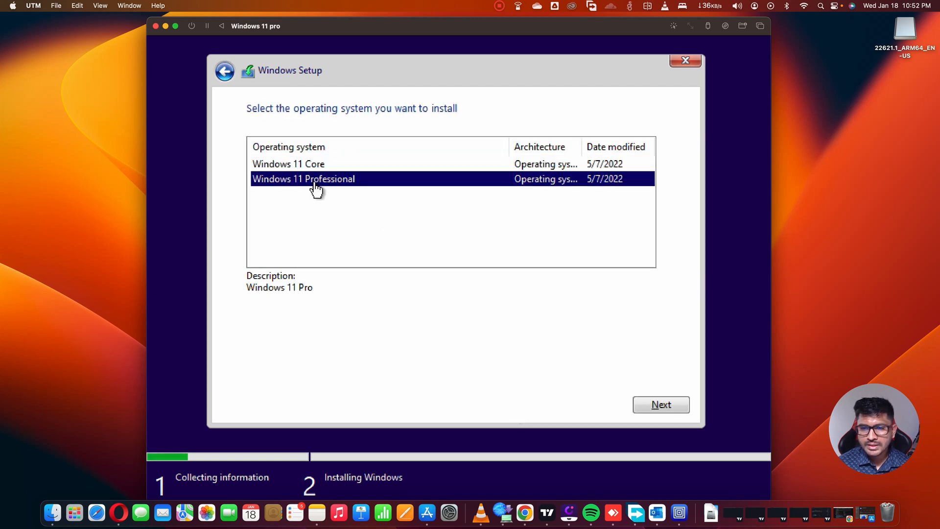
pyautogui.click(645, 404)
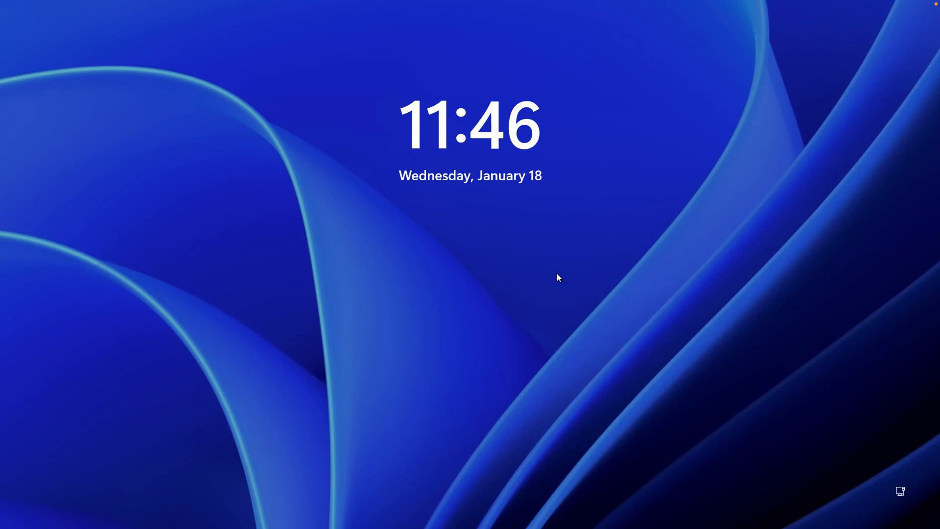
# Sign in to the installed Windows 11 with the account password and open the Start menu
pyautogui.click(539, 252)
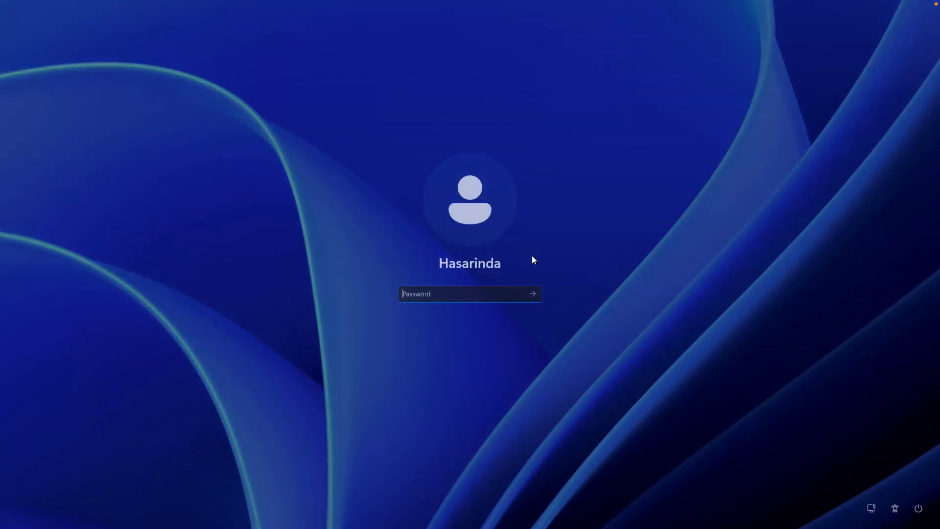
pyautogui.write('•••••')
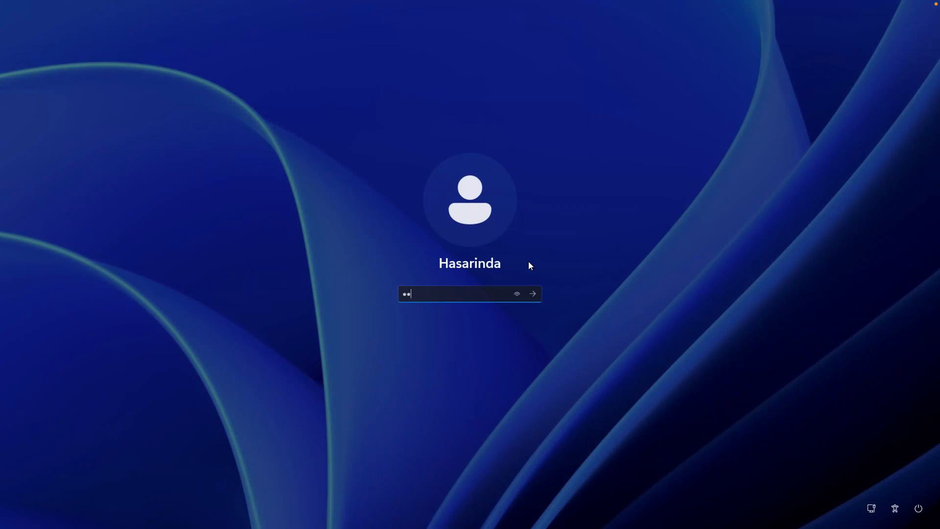
pyautogui.press('Return')
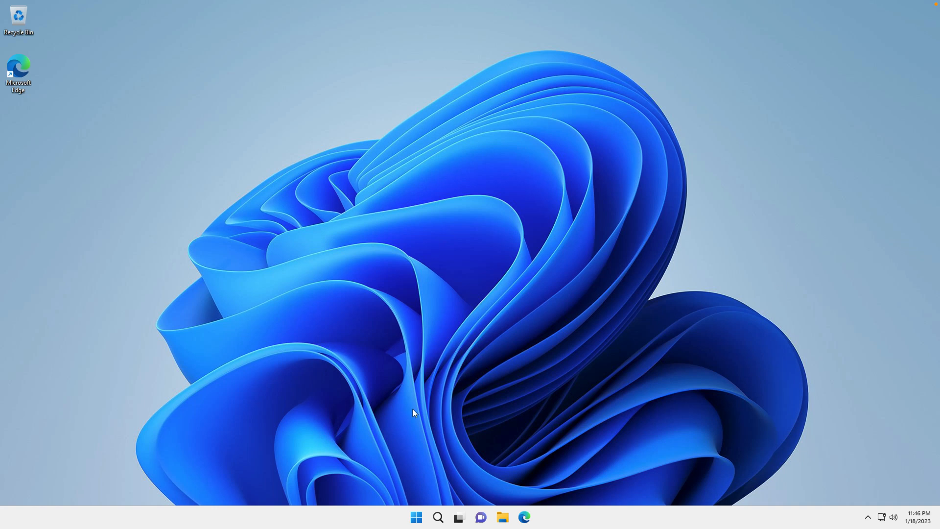
pyautogui.click(414, 522)
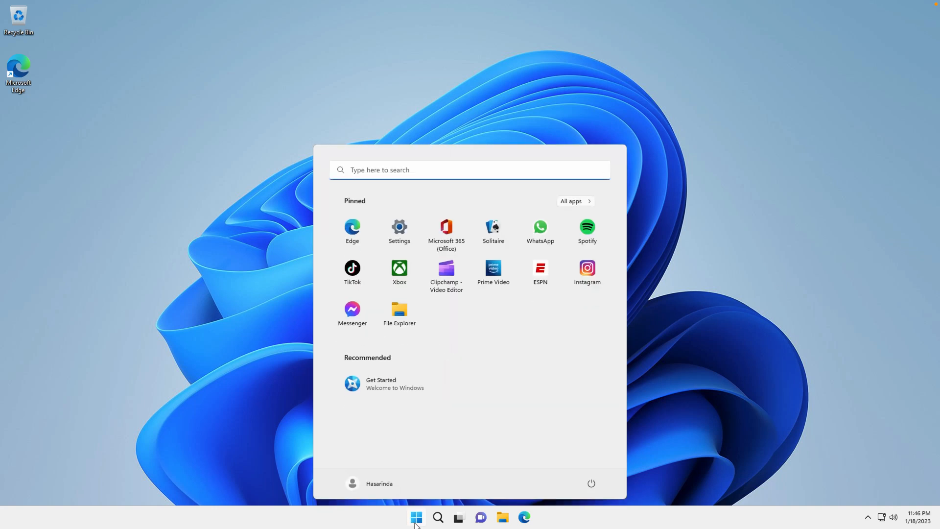
# Look up the Activation settings through Windows search, examine the Windows activation state, and close the Settings window
pyautogui.write('ac')
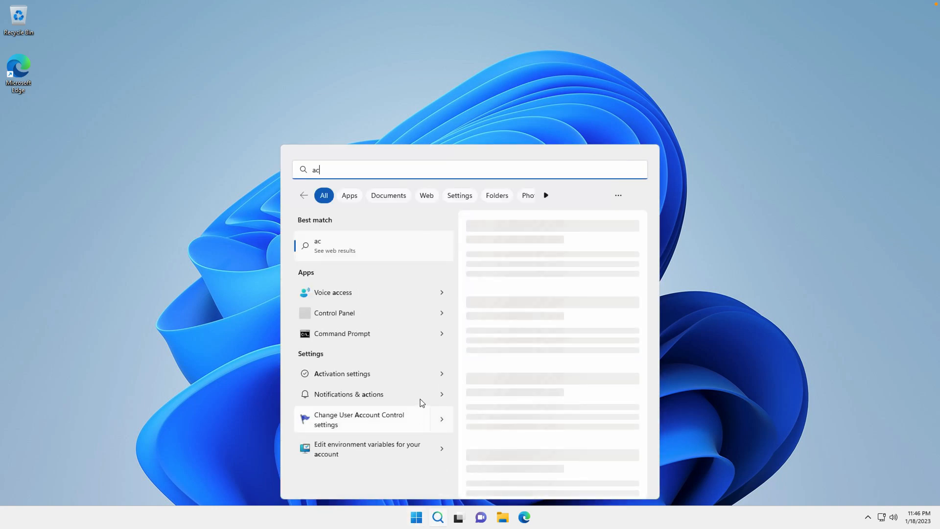
pyautogui.write('ti')
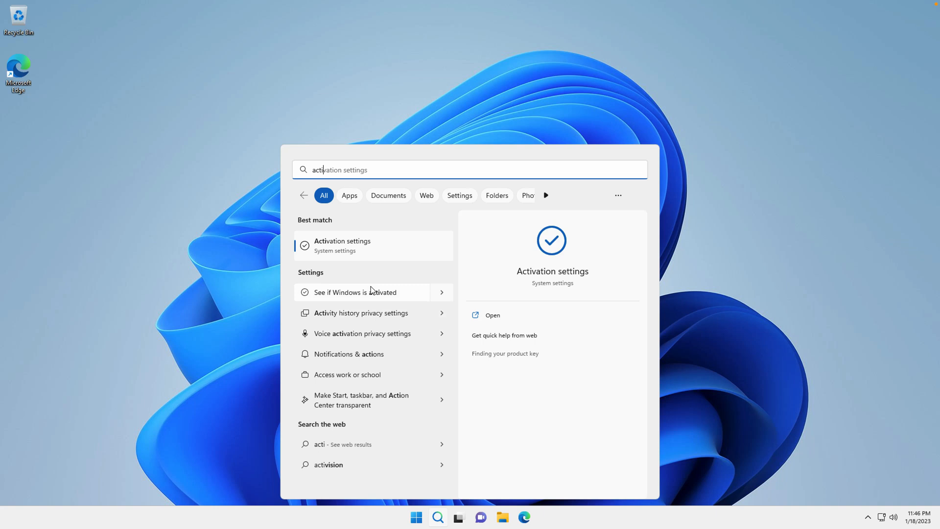
pyautogui.click(368, 247)
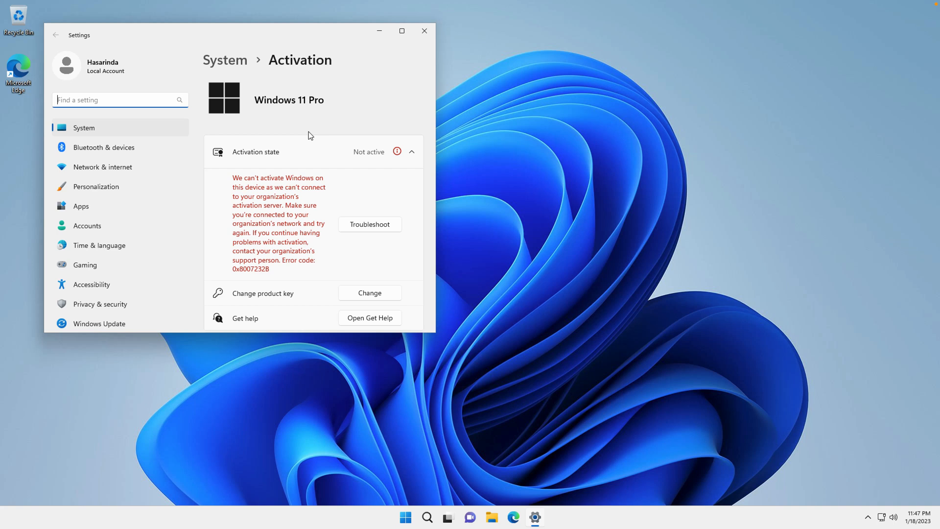
pyautogui.moveTo(293, 41); pyautogui.dragTo(495, 111)
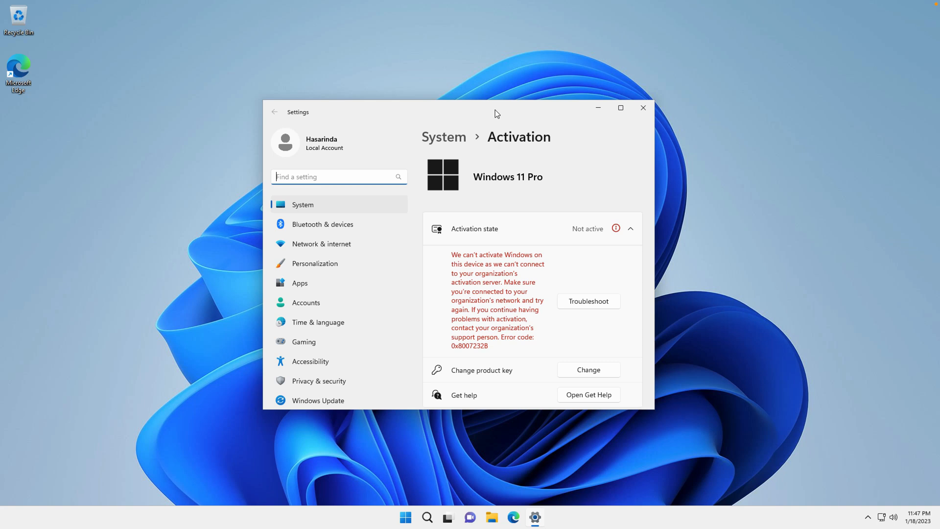
pyautogui.click(644, 108)
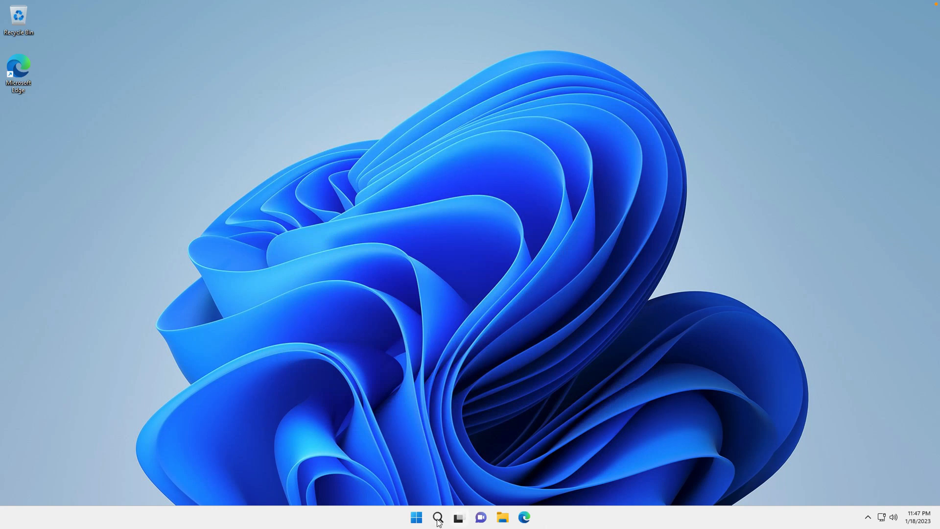
# Search Windows for "about" to review the About your PC specifications, and check the Windows Update status
pyautogui.click(418, 519)
pyautogui.write('about')
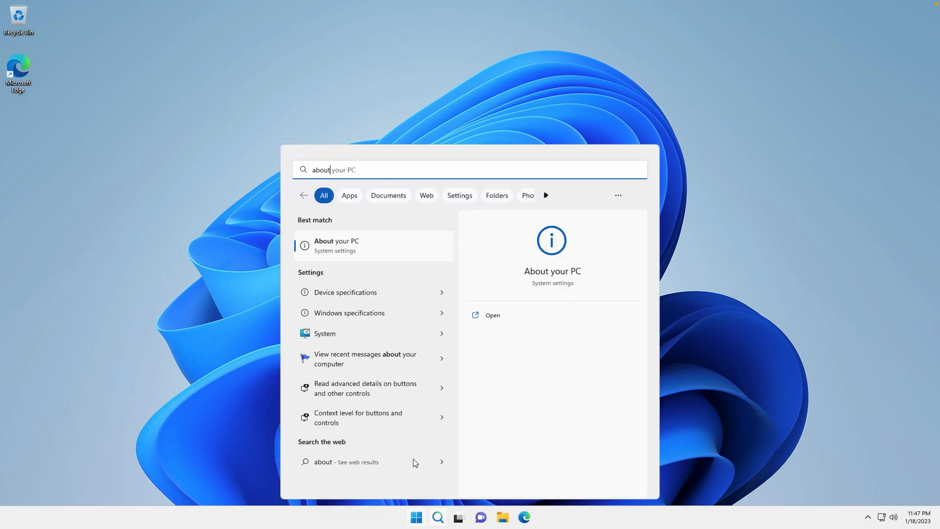
pyautogui.click(359, 259)
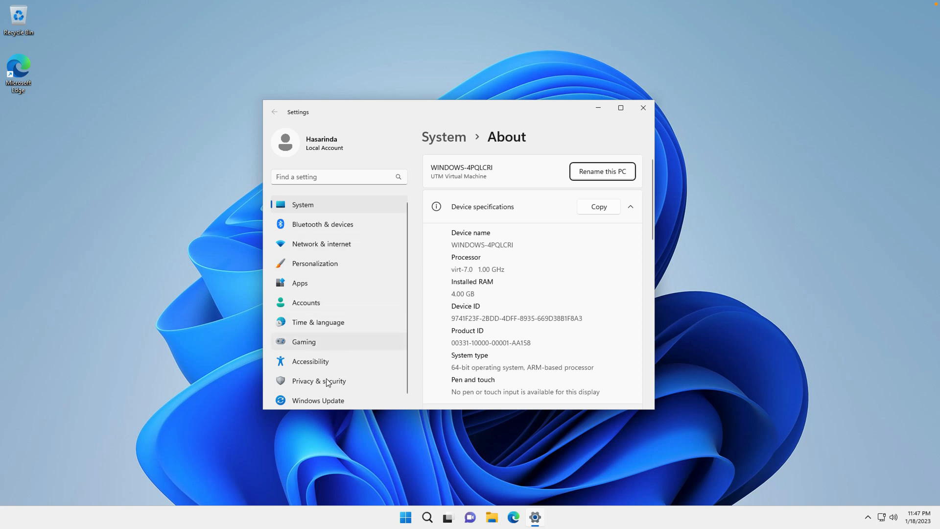
pyautogui.click(323, 401)
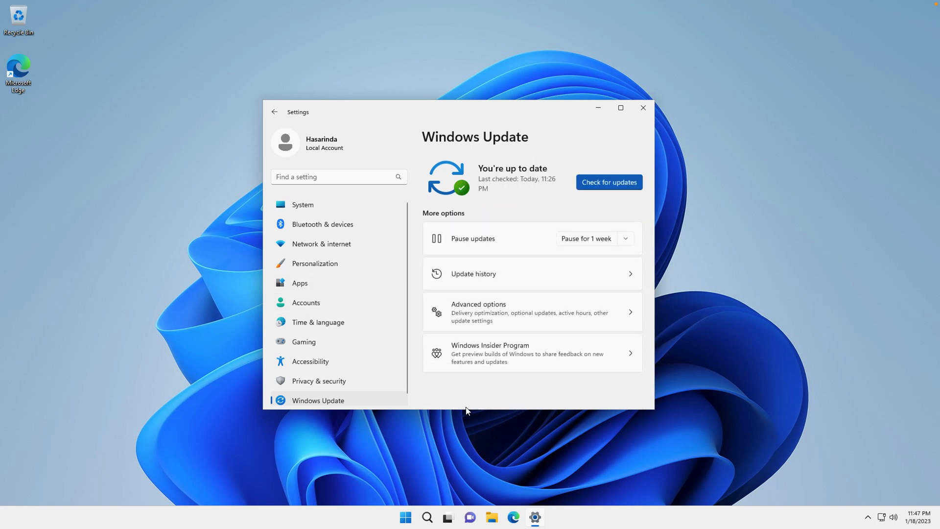
# Search within Settings for "act" and open the Activation settings page to review the activation state
pyautogui.click(325, 175)
pyautogui.write('act')
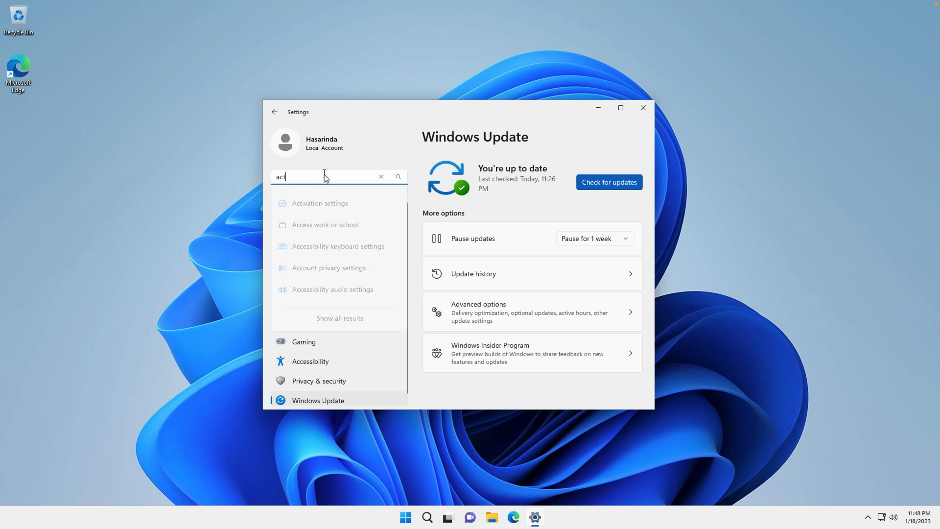
pyautogui.click(316, 196)
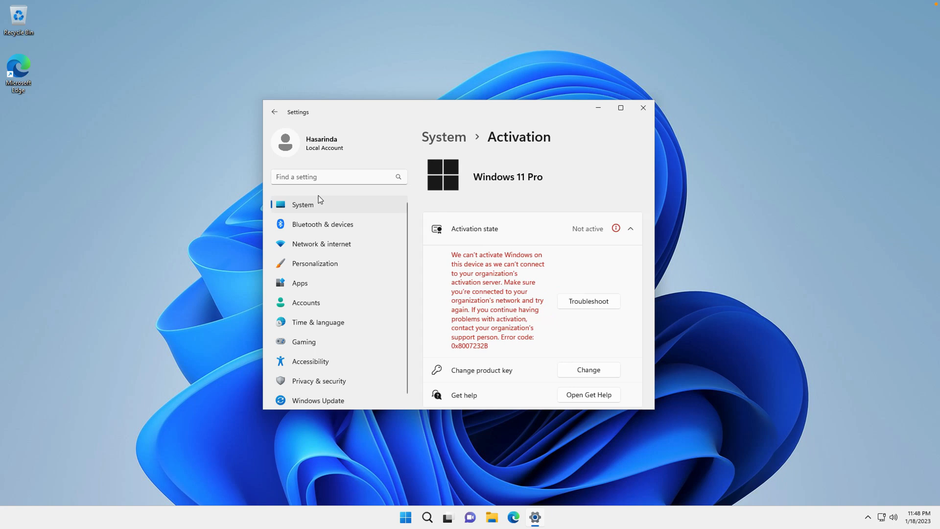